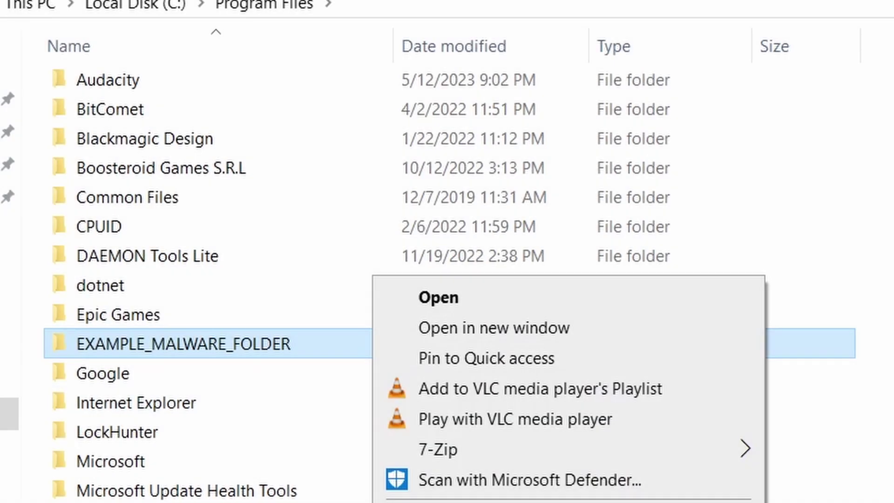
# Step: Try deleting the locked EXAMPLE_MALWARE_FOLDER and remove the chrome policy template
pyautogui.press('Delete')
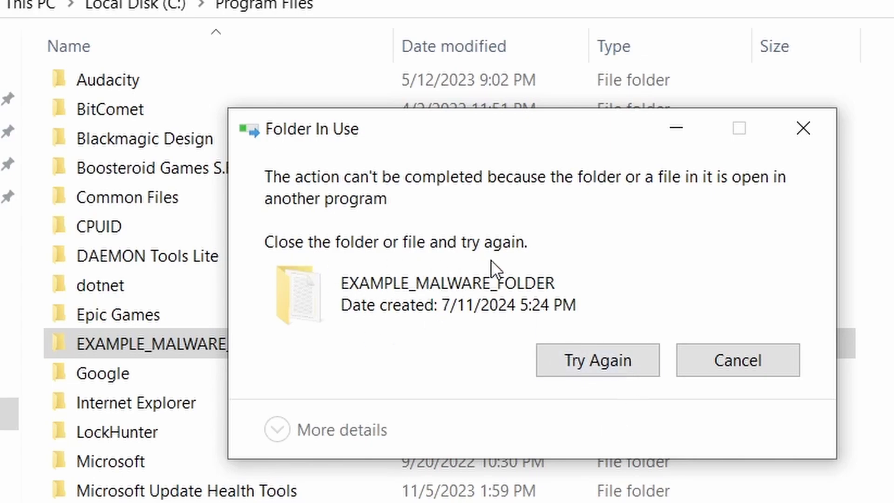
pyautogui.click(588, 366)
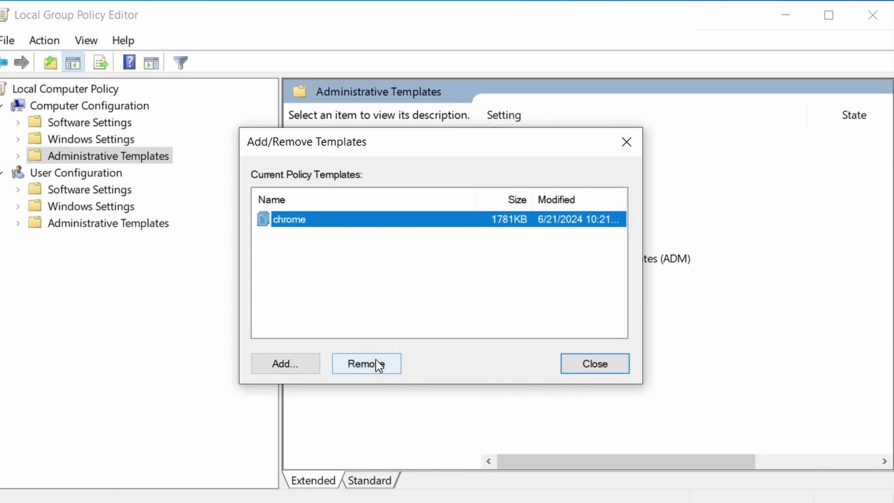
pyautogui.click(379, 366)
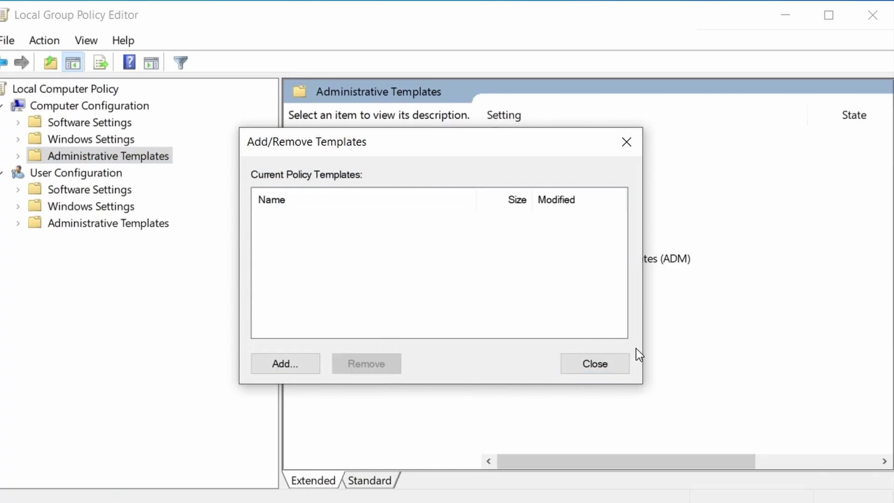
pyautogui.click(594, 364)
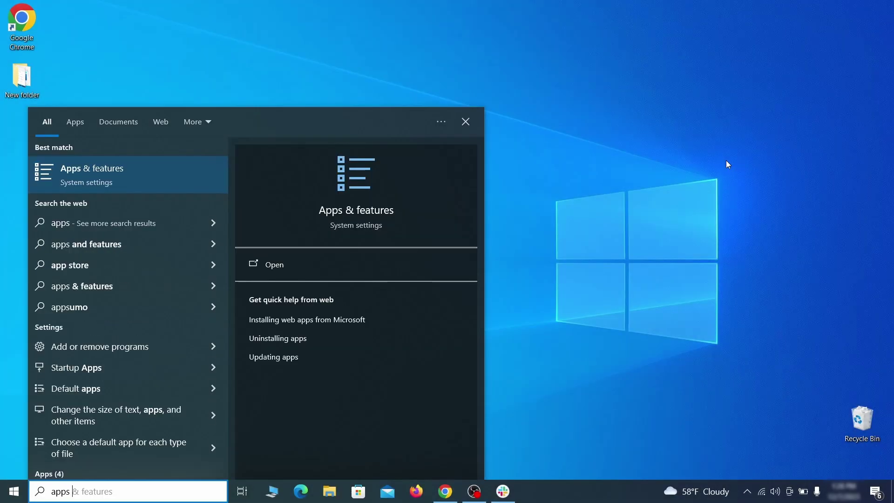
# Step: Open Apps & features and sort the installed apps by install date
pyautogui.write('features')
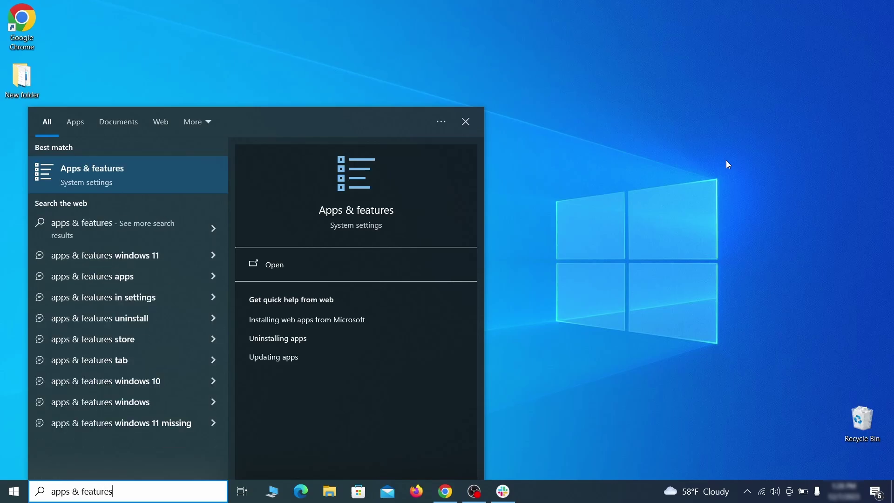
pyautogui.press('Return')
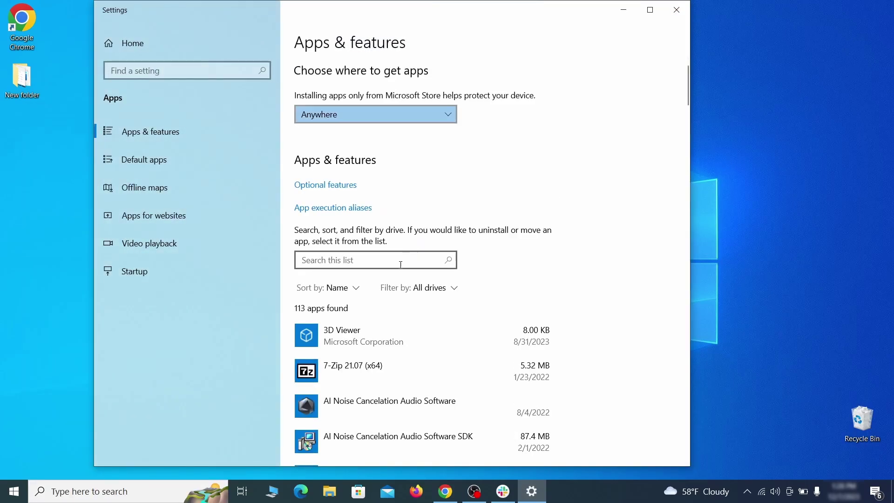
pyautogui.click(347, 288)
pyautogui.click(337, 349)
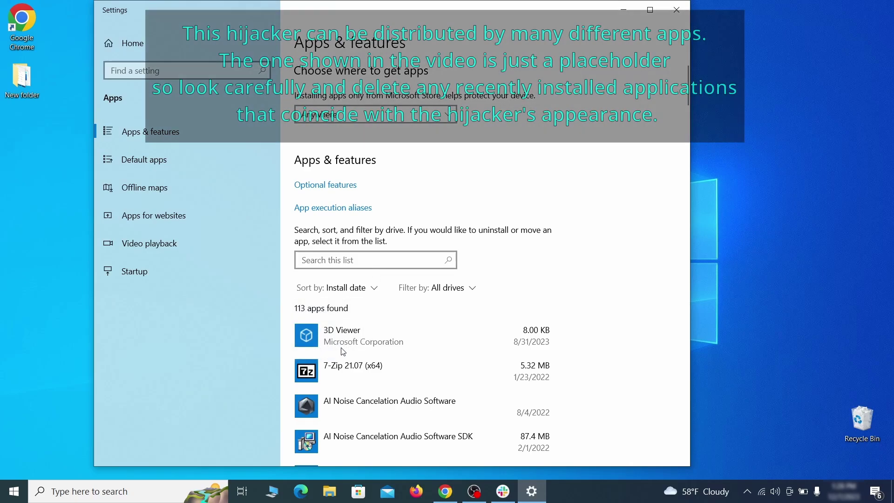
pyautogui.scroll(-2, 479, 311)
# Step: Uninstall Example Malware App and close the finished uninstaller
pyautogui.click(457, 334)
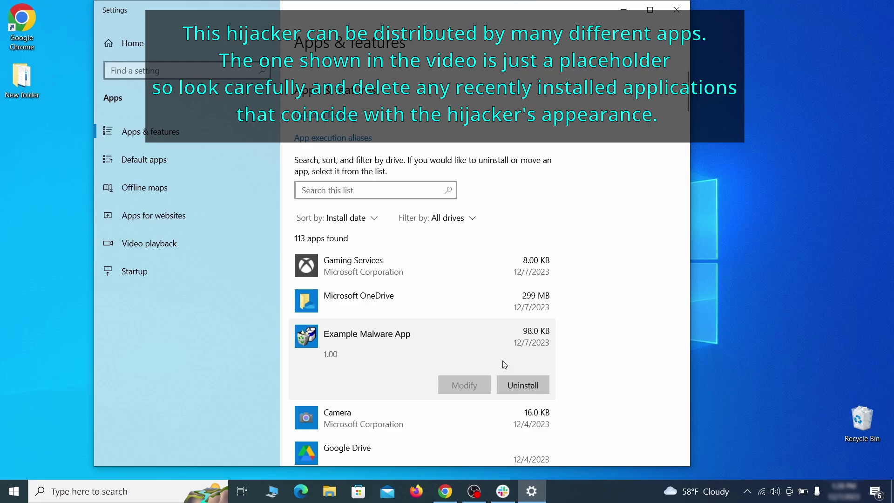
pyautogui.click(534, 383)
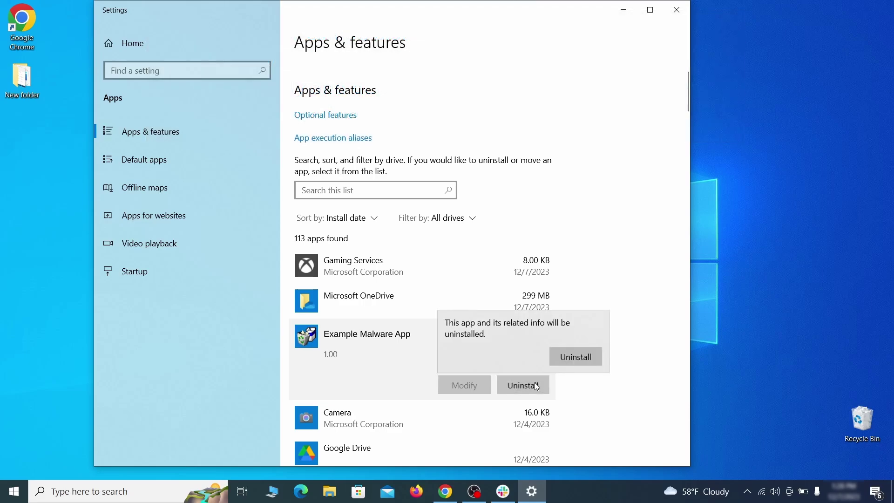
pyautogui.click(593, 357)
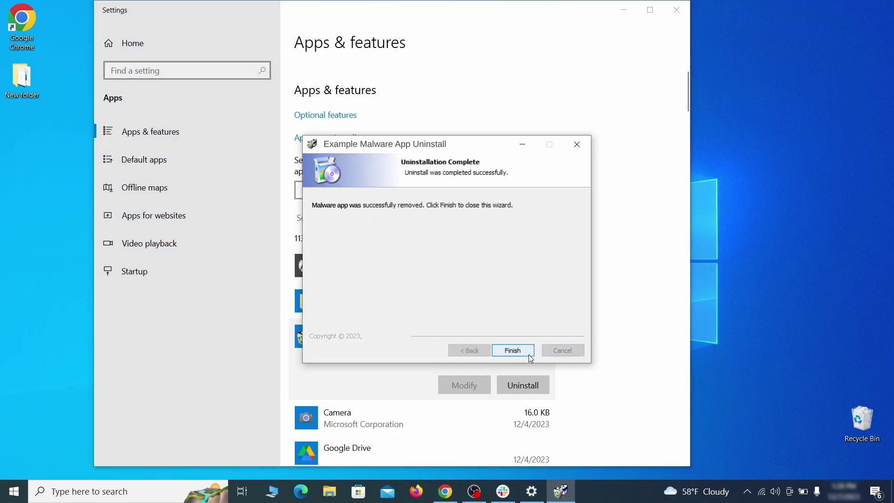
pyautogui.click(529, 354)
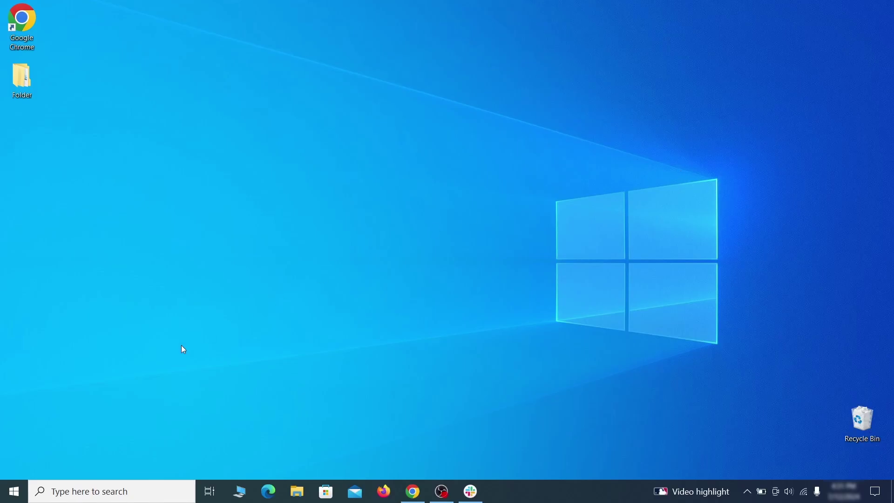
# Step: Enable 'Show hidden files, folders, and drives' in File Explorer Options and apply it
pyautogui.click(20, 489)
pyautogui.write('folder options')
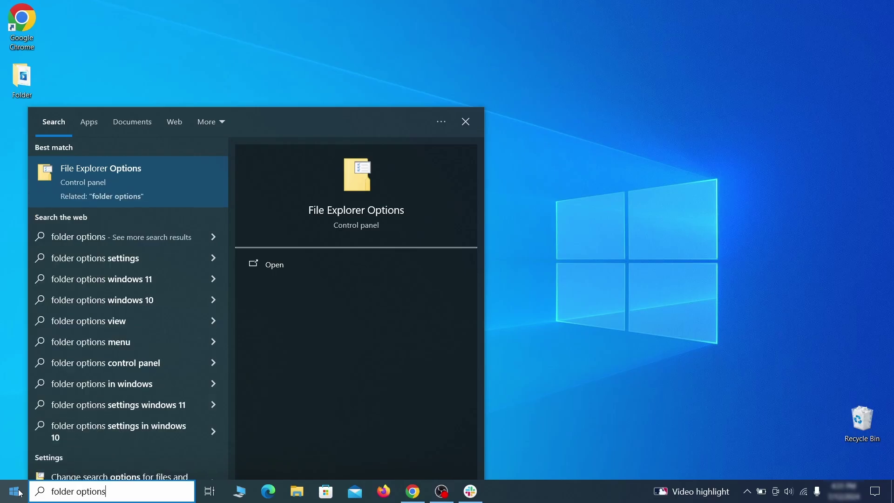
pyautogui.press('Return')
pyautogui.click(175, 114)
pyautogui.click(169, 266)
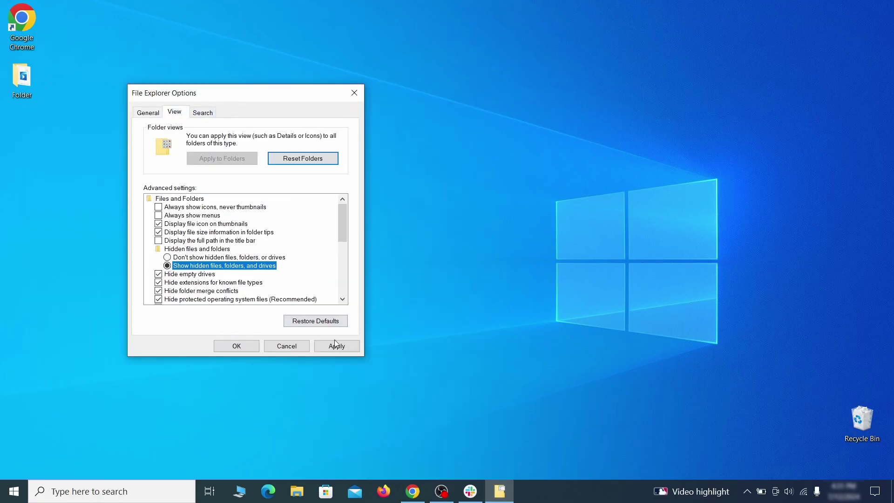
pyautogui.click(236, 347)
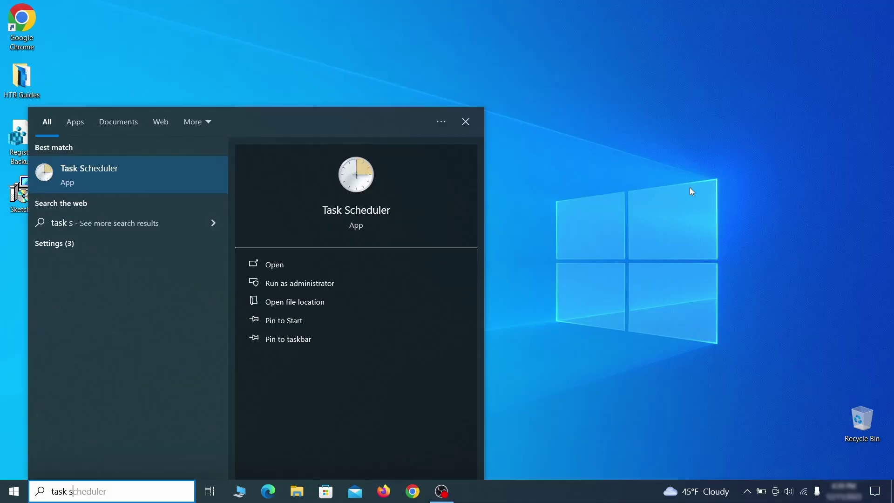
# Step: Review the Example Malware App task's triggers and actions in Task Scheduler Library
pyautogui.write('uler')
pyautogui.press('Return')
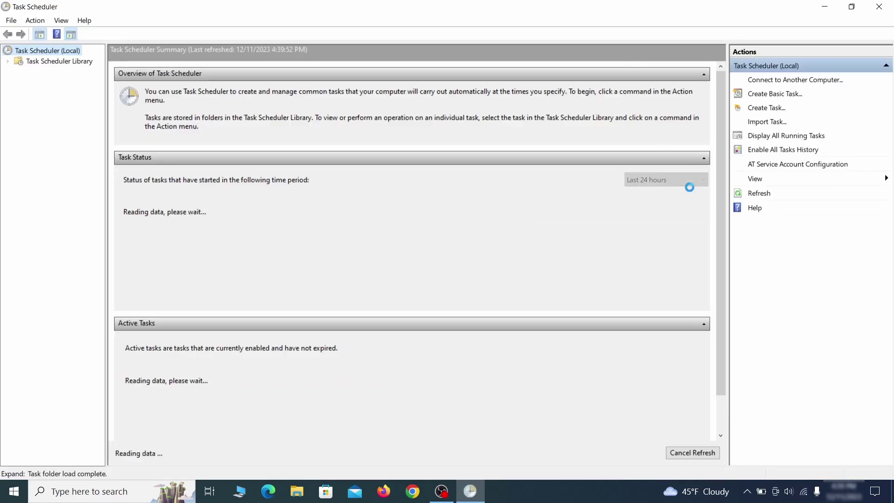
pyautogui.click(79, 62)
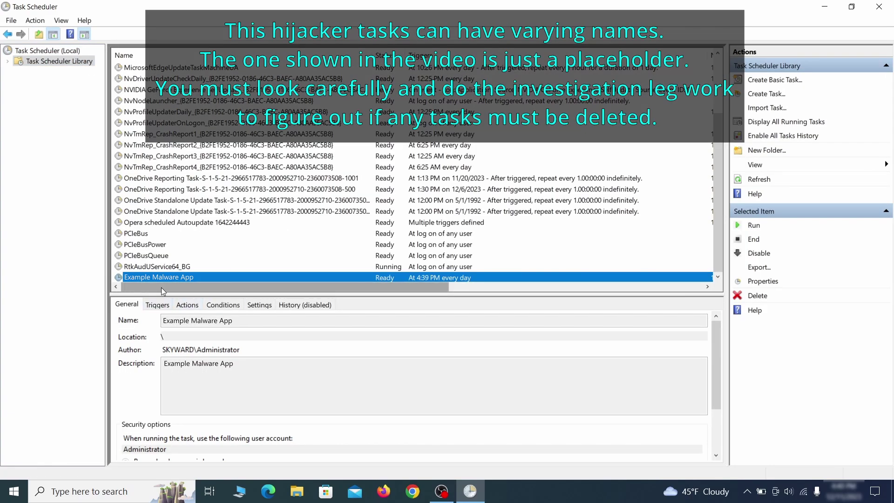
pyautogui.rightClick(257, 279)
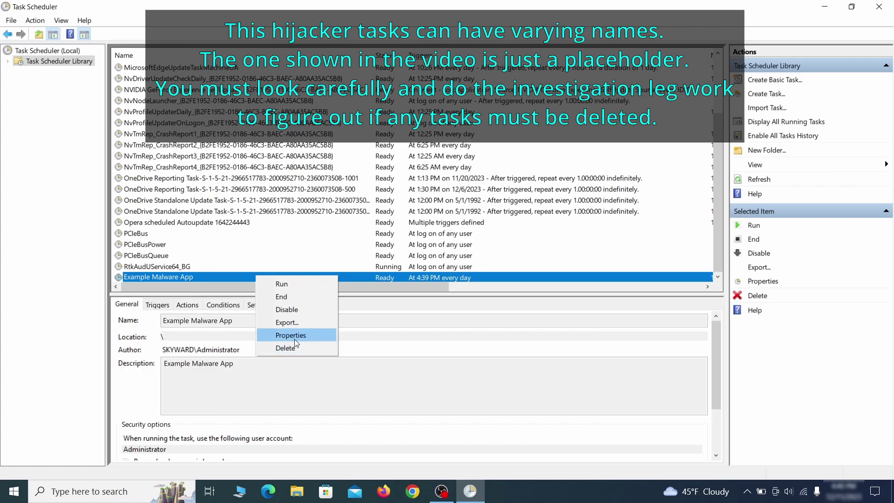
pyautogui.click(294, 339)
pyautogui.click(102, 76)
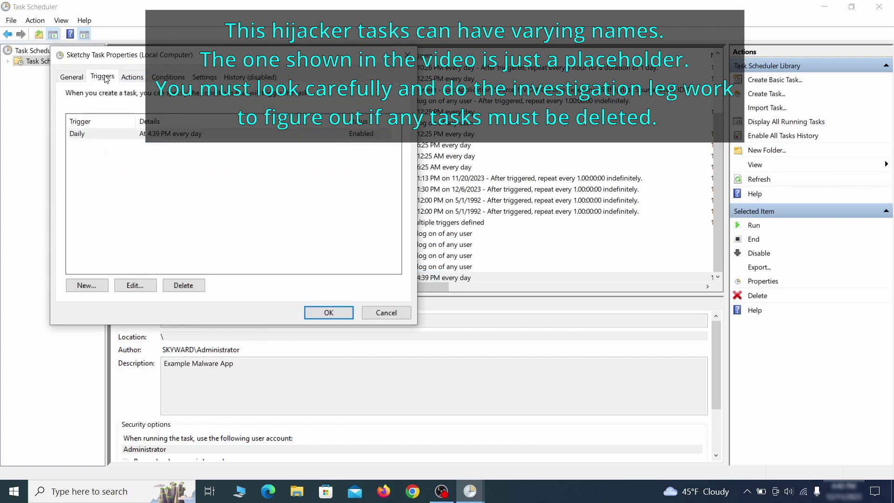
pyautogui.click(133, 77)
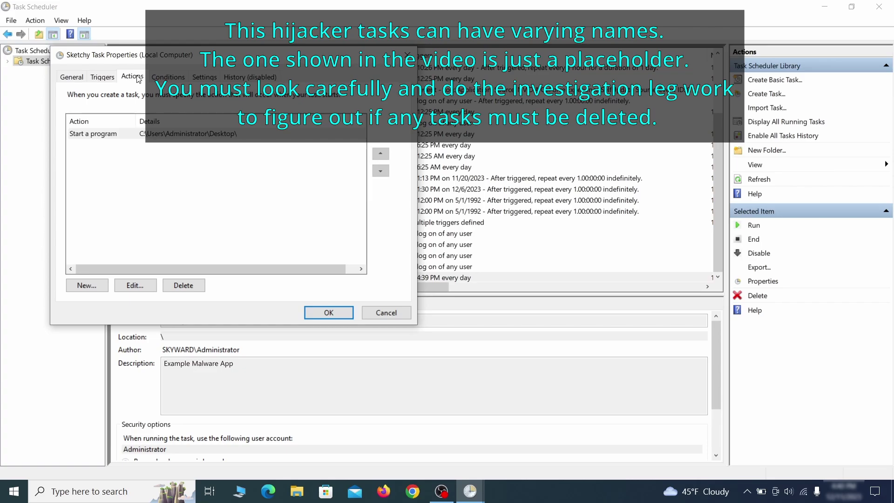
# Step: Delete the Example Malware App scheduled task
pyautogui.press('Escape')
pyautogui.rightClick(287, 276)
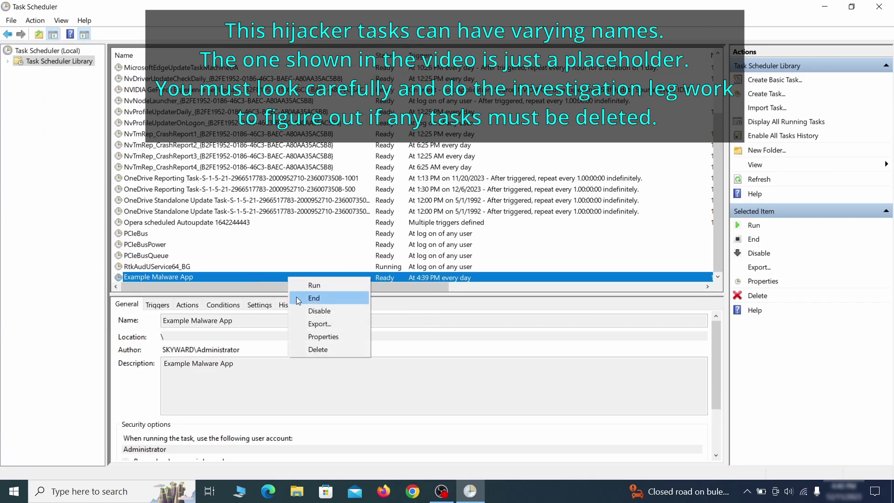
pyautogui.click(318, 349)
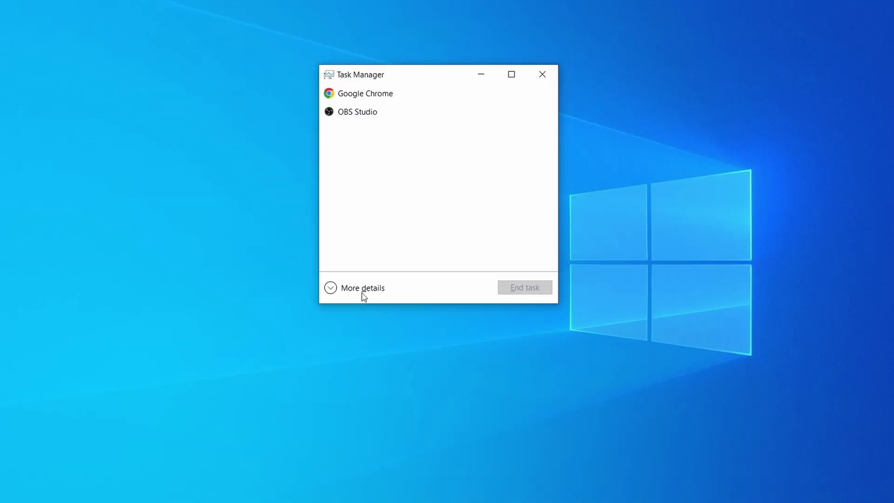
# Step: Sort processes by CPU and memory, then delete the three files in Example Malware Process's folder
pyautogui.click(331, 289)
pyautogui.click(439, 107)
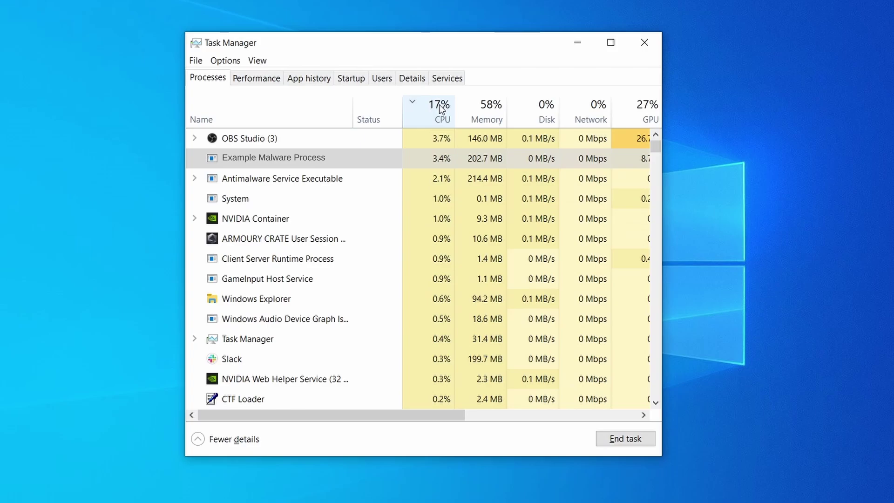
pyautogui.click(486, 110)
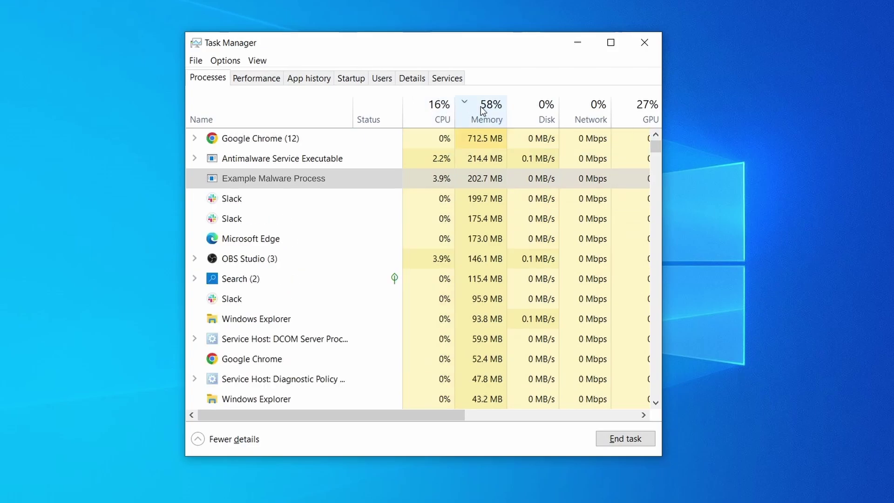
pyautogui.rightClick(427, 179)
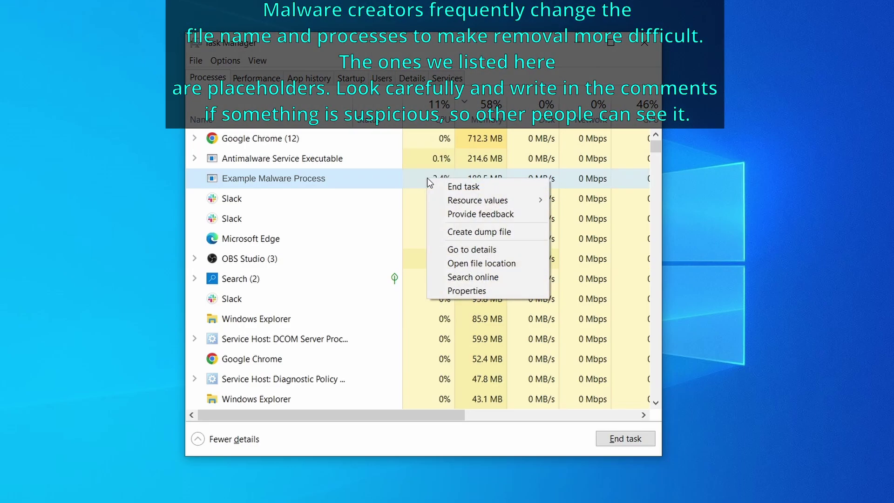
pyautogui.click(484, 265)
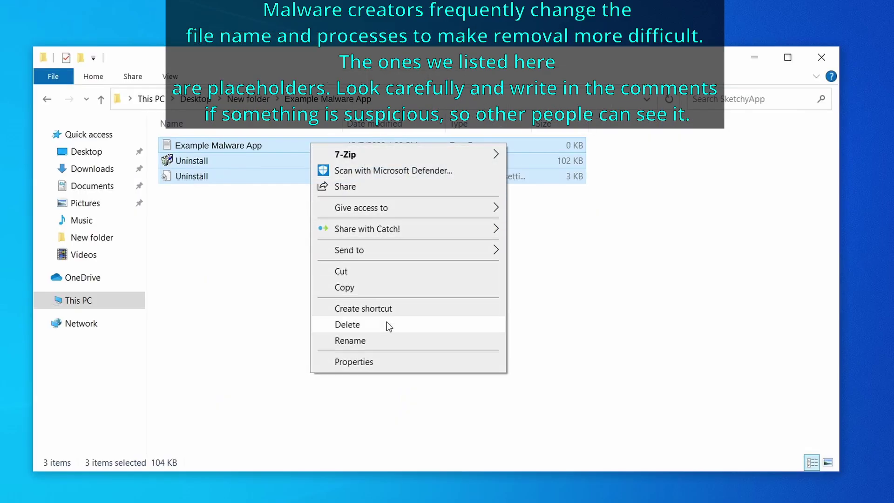
pyautogui.click(386, 323)
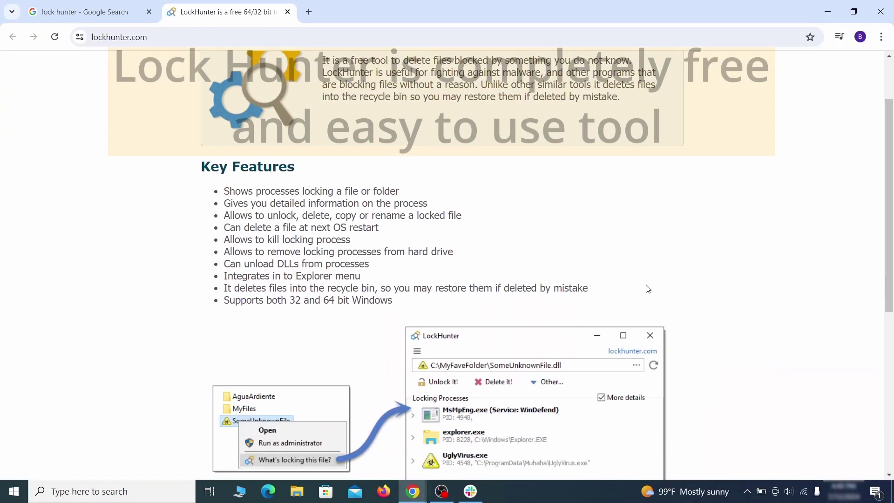
# Step: Install LockHunter and delete EXAMPLE_MALWARE_FOLDER, closing the locking notepad.exe
pyautogui.scroll(-5, 646, 289)
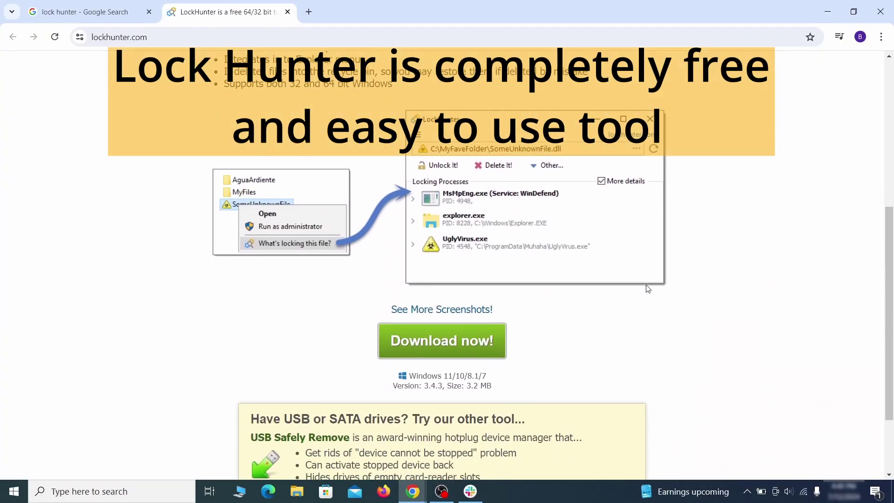
pyautogui.scroll(-3, 646, 289)
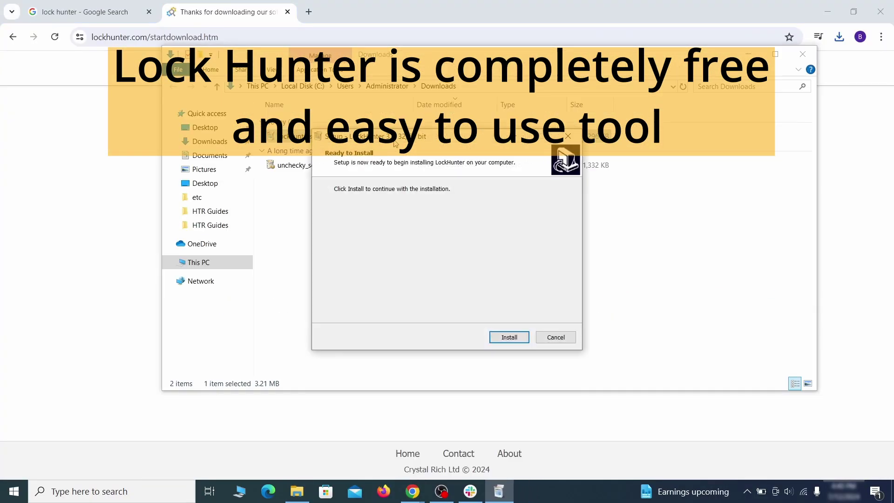
pyautogui.click(508, 337)
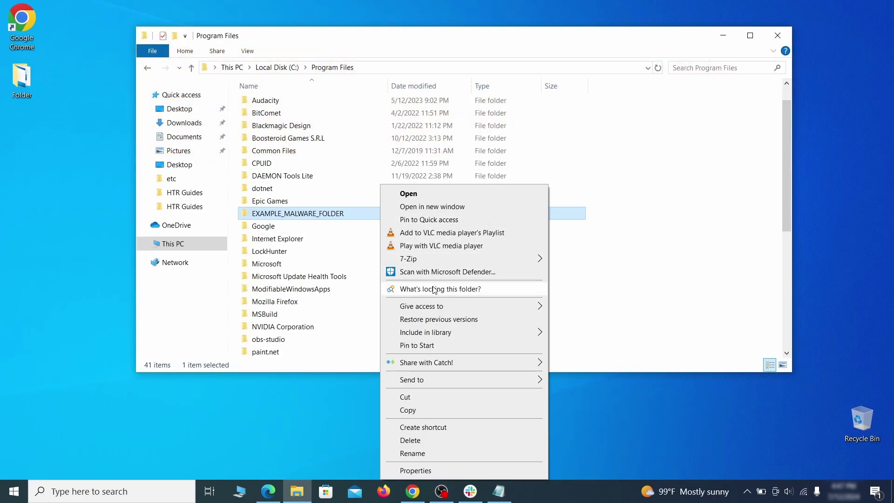
pyautogui.click(434, 290)
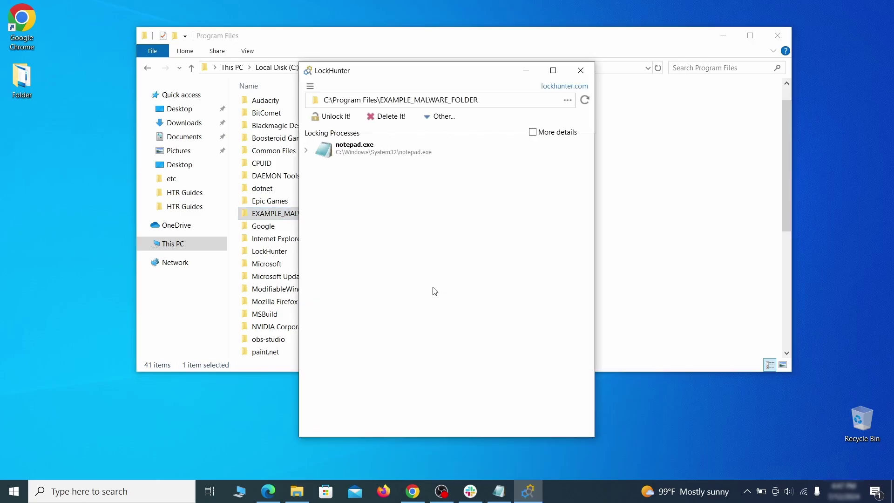
pyautogui.click(399, 120)
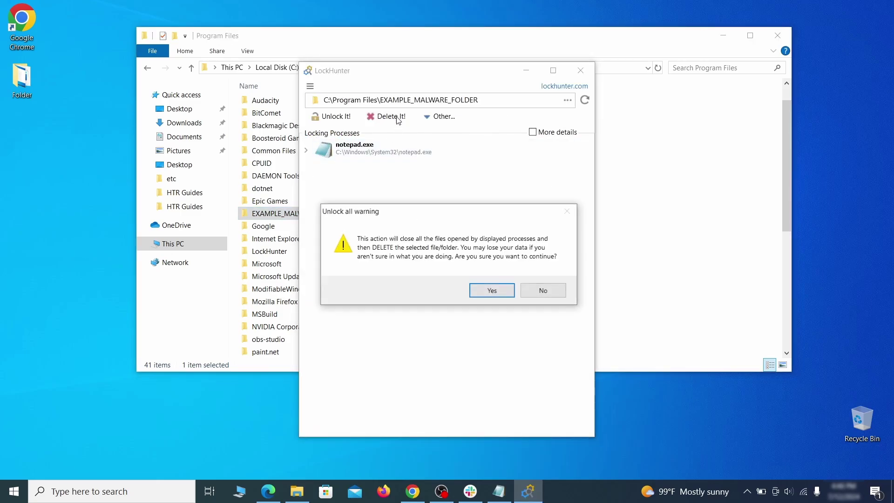
pyautogui.click(492, 291)
pyautogui.click(580, 70)
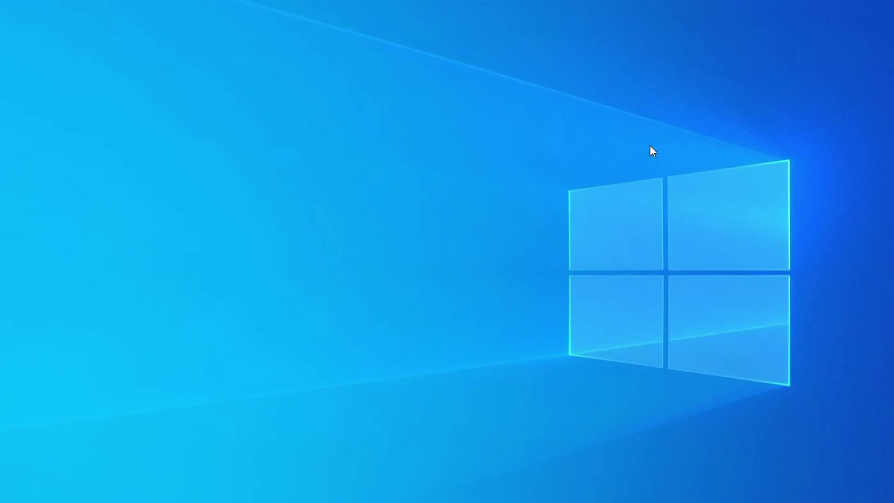
# Step: Open Task Manager and sort running processes by CPU, then by memory
pyautogui.hotkey('ctrl', 'shift', 'Escape')
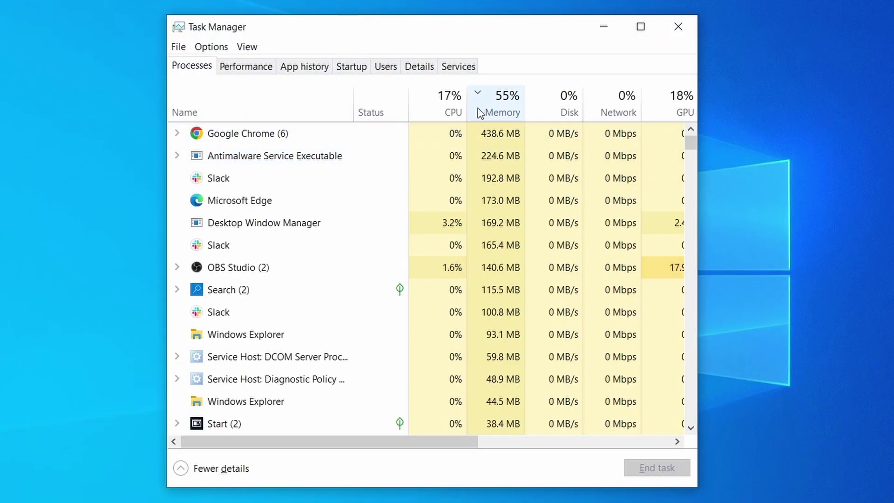
pyautogui.click(429, 110)
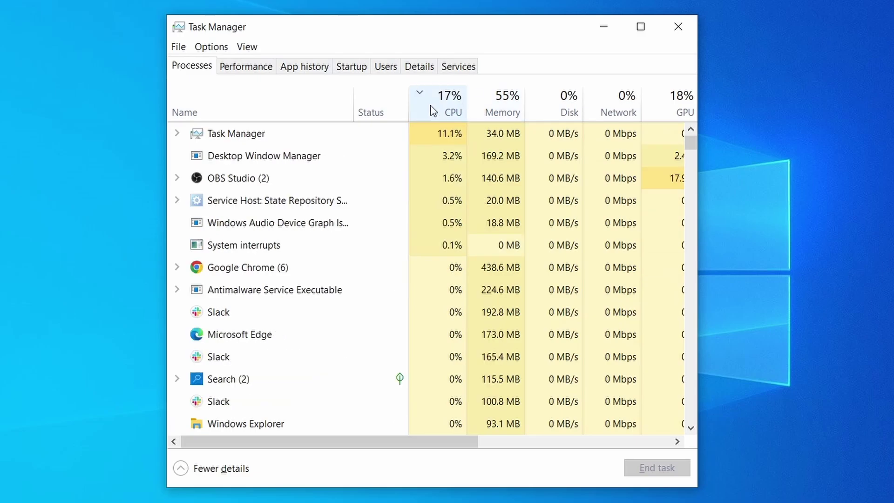
pyautogui.click(507, 103)
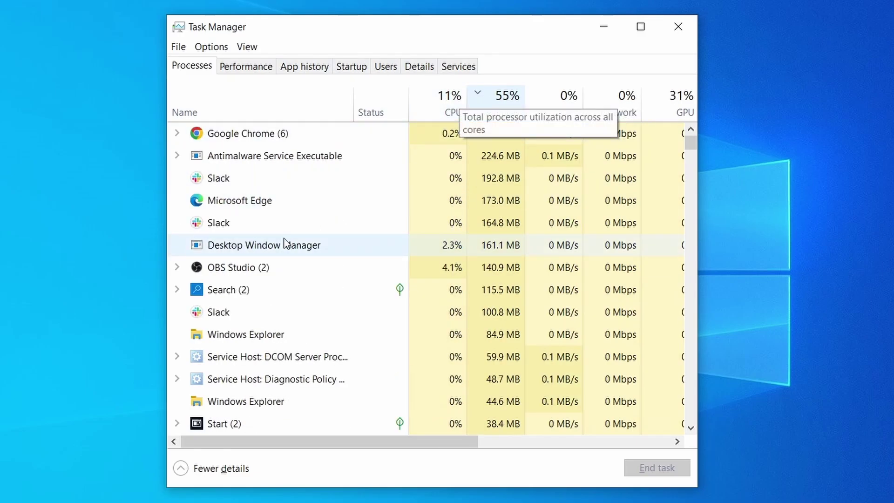
pyautogui.scroll(-2, 388, 314)
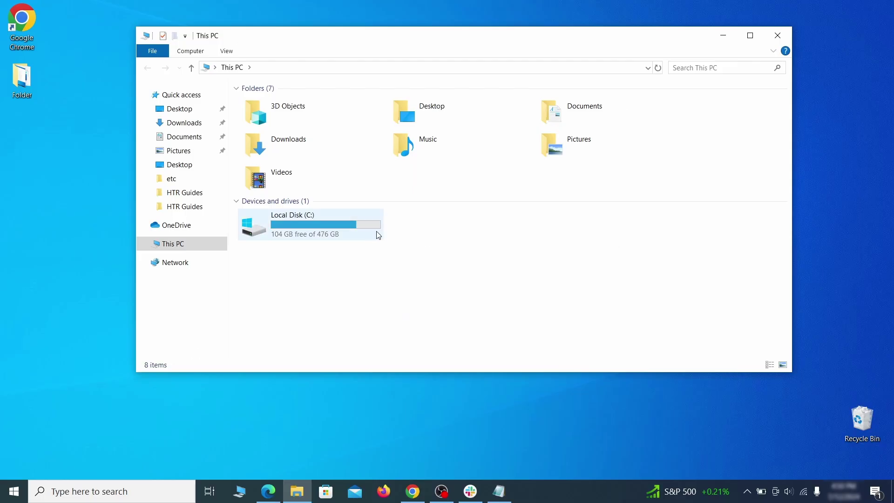
# Step: Navigate to C:\Users\<user>\AppData\Roaming in File Explorer
pyautogui.doubleClick(372, 233)
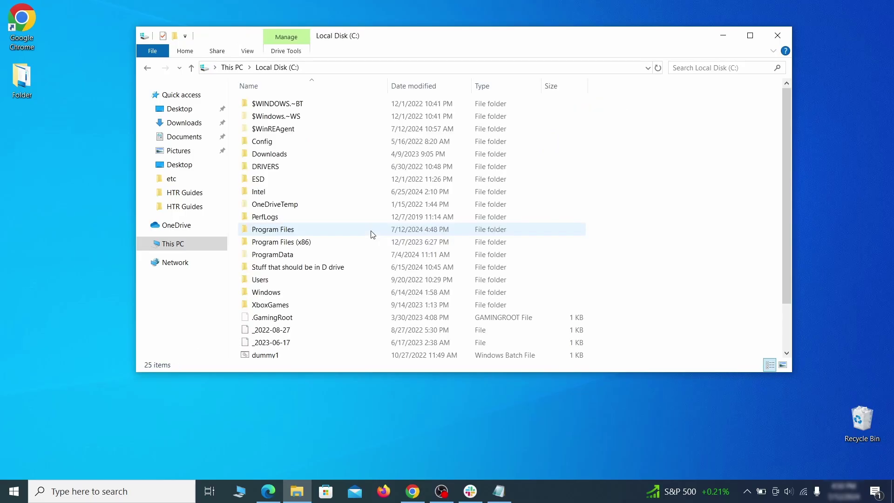
pyautogui.doubleClick(284, 280)
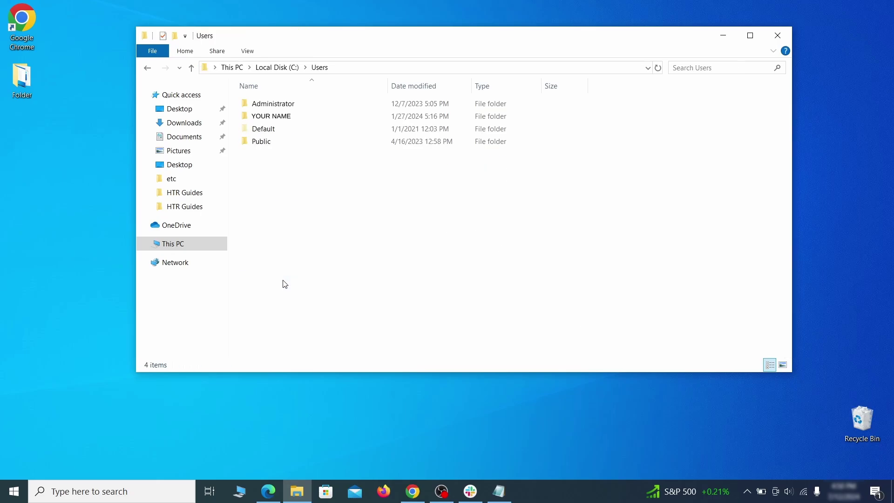
pyautogui.doubleClick(376, 118)
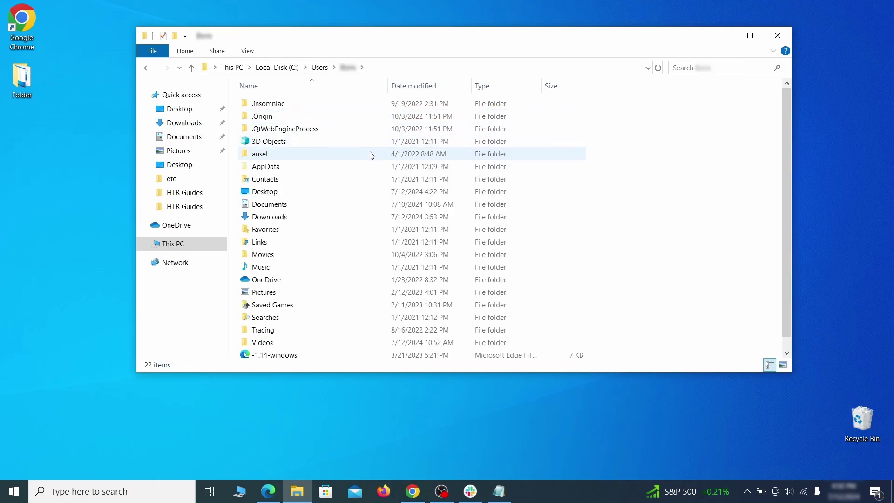
pyautogui.doubleClick(370, 168)
pyautogui.doubleClick(367, 129)
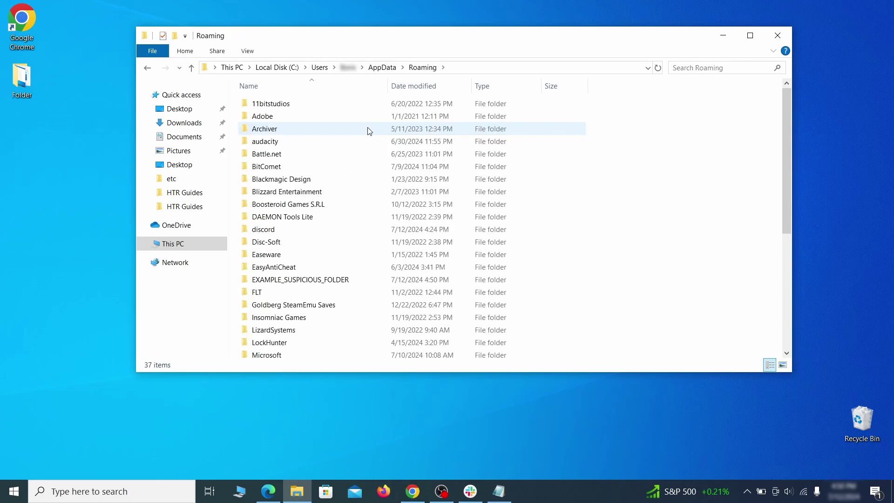
pyautogui.scroll(-1, 359, 168)
pyautogui.scroll(-1, 359, 168)
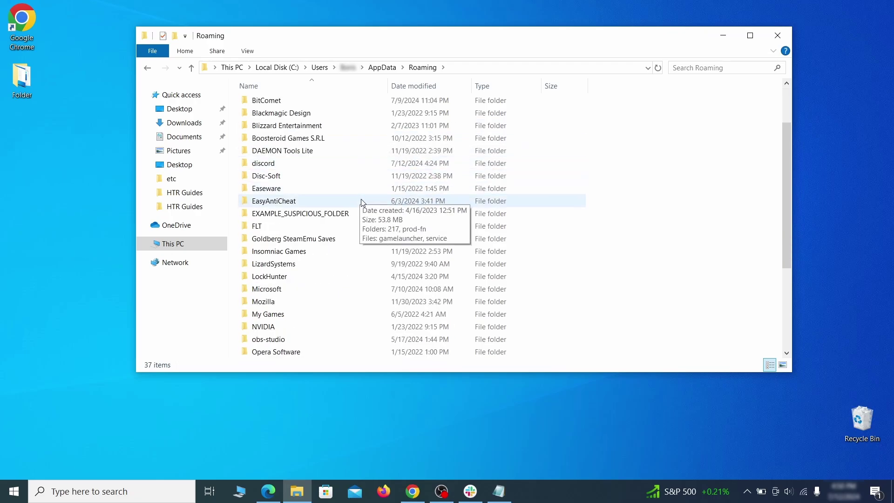
# Step: Try deleting EXAMPLE_SUSPICIOUS_FOLDER, then unlock and delete it with LockHunter
pyautogui.click(368, 215)
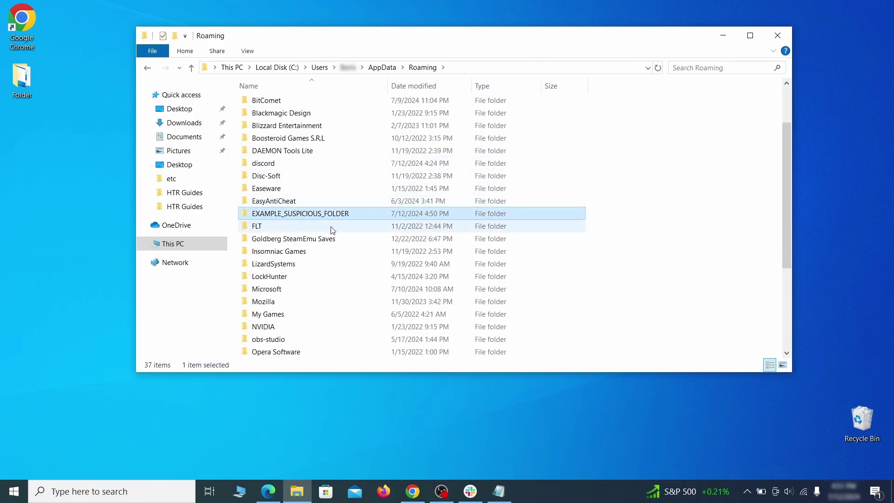
pyautogui.rightClick(399, 215)
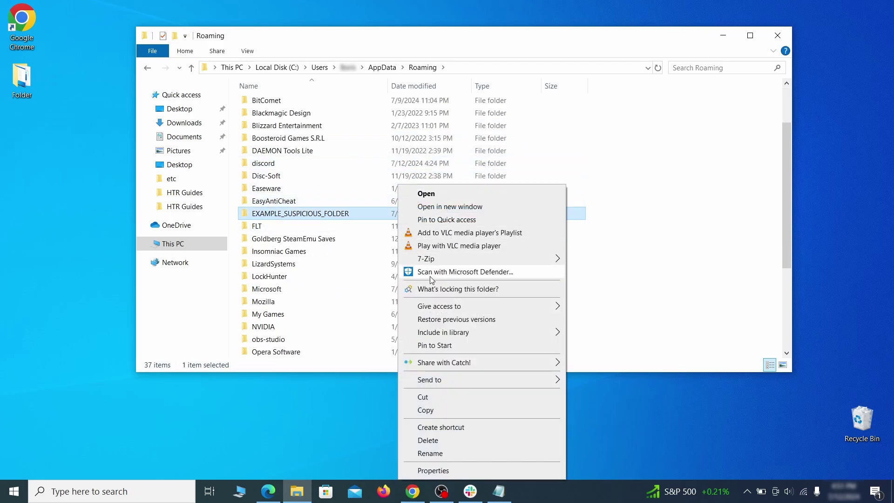
pyautogui.click(442, 441)
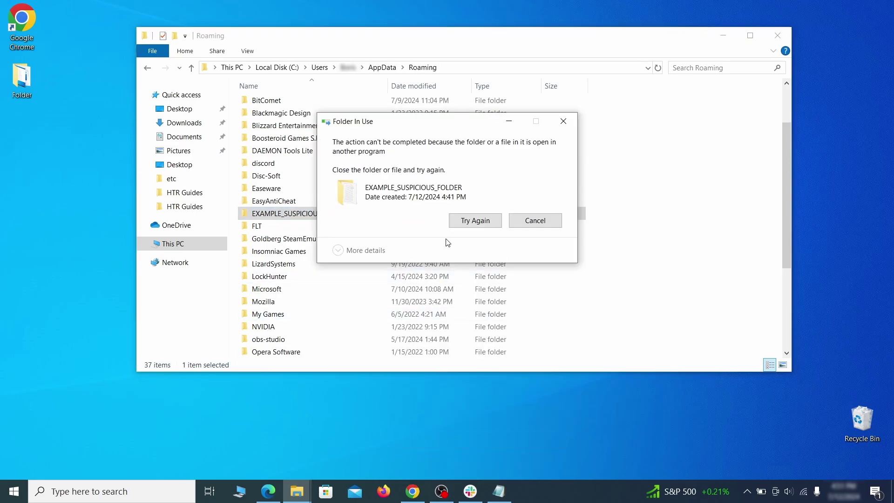
pyautogui.rightClick(379, 213)
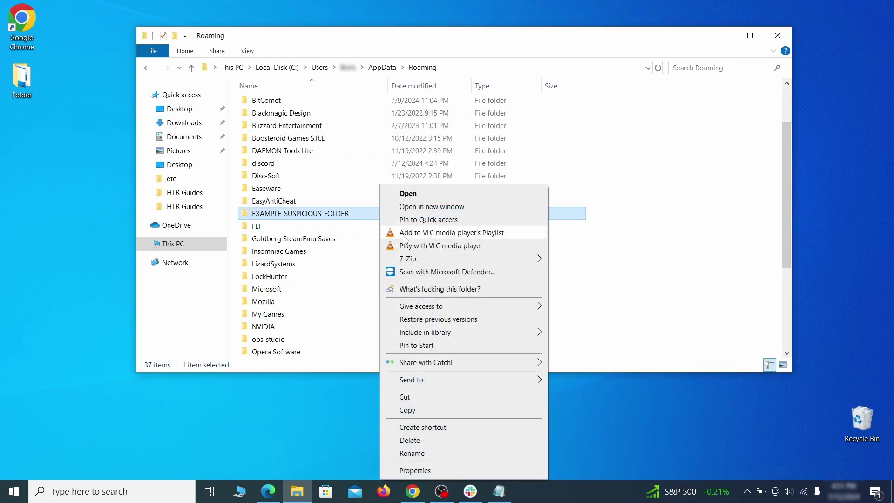
pyautogui.click(405, 290)
pyautogui.click(400, 118)
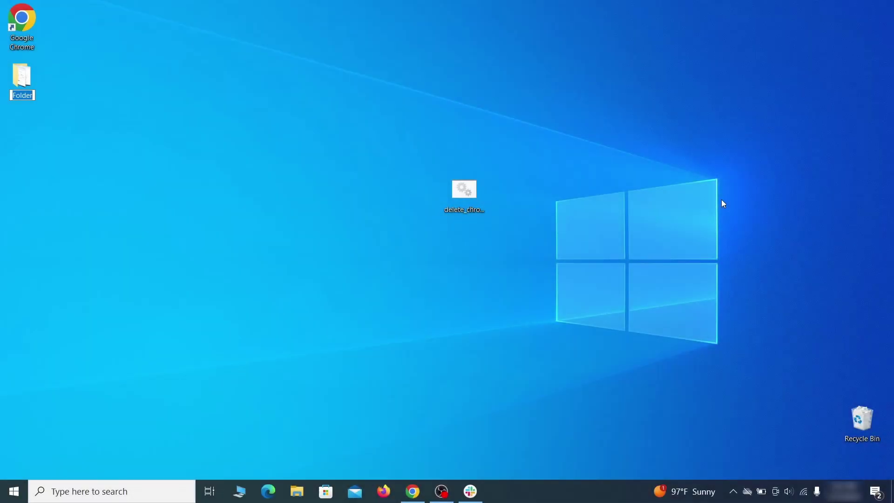
# Step: Open the Local Group Policy Editor from a 'edit group policy' search
pyautogui.press('super')
pyautogui.write('edit group policy')
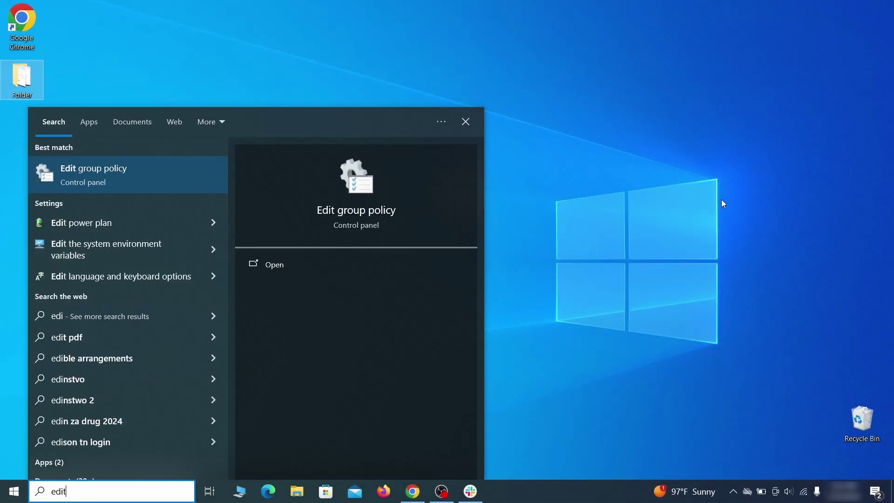
pyautogui.click(120, 175)
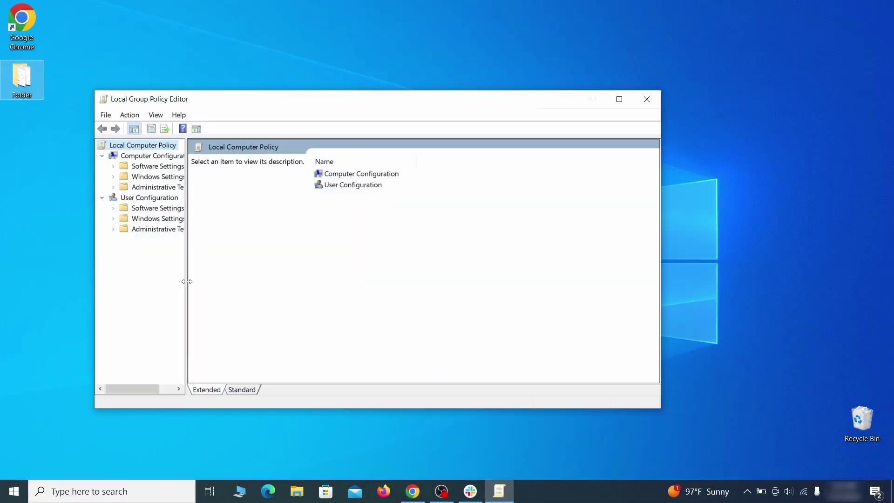
# Step: Remove the chrome template from Computer Configuration's Administrative Templates
pyautogui.click(148, 157)
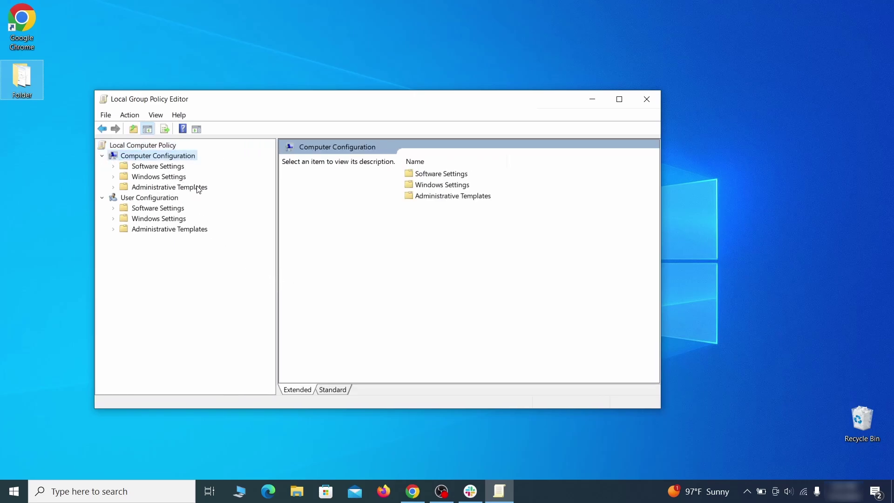
pyautogui.click(199, 188)
pyautogui.rightClick(198, 187)
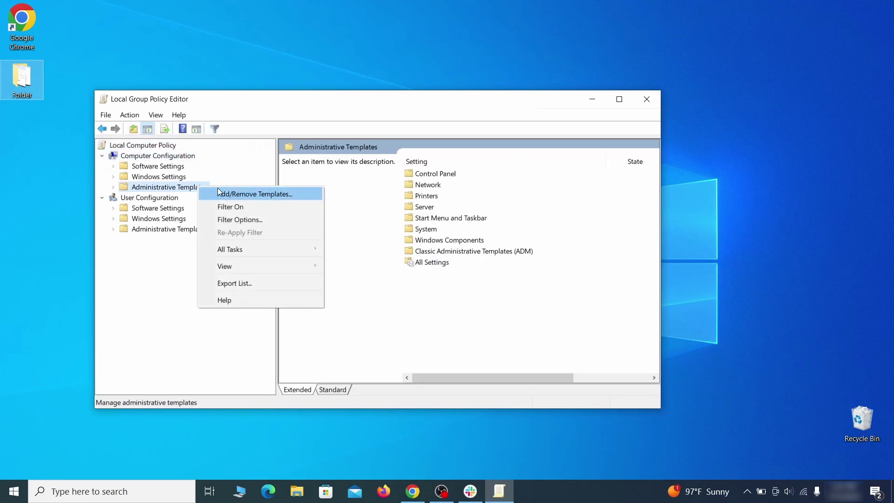
pyautogui.click(286, 195)
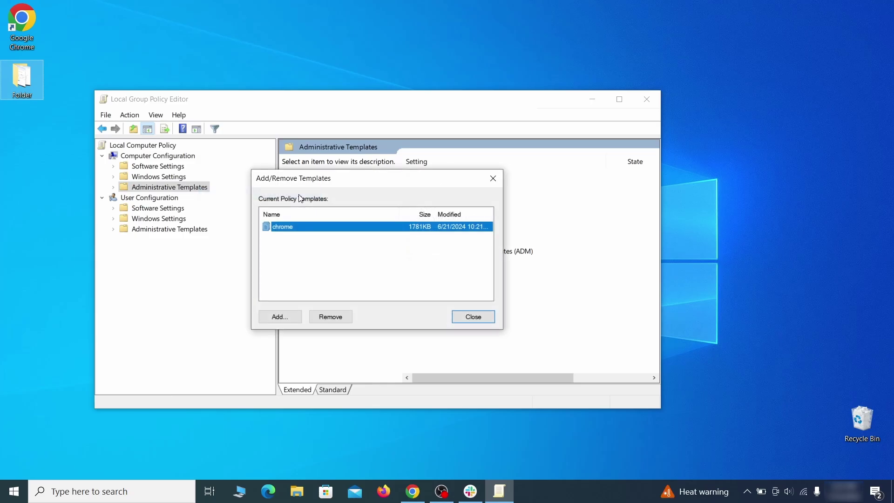
pyautogui.click(338, 318)
pyautogui.click(482, 316)
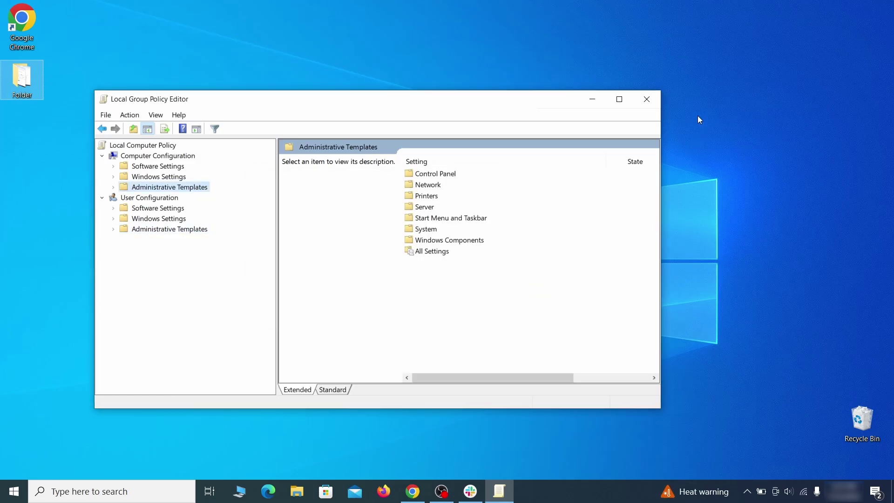
# Step: Close the Group Policy Editor and restart the computer
pyautogui.click(648, 101)
pyautogui.click(14, 492)
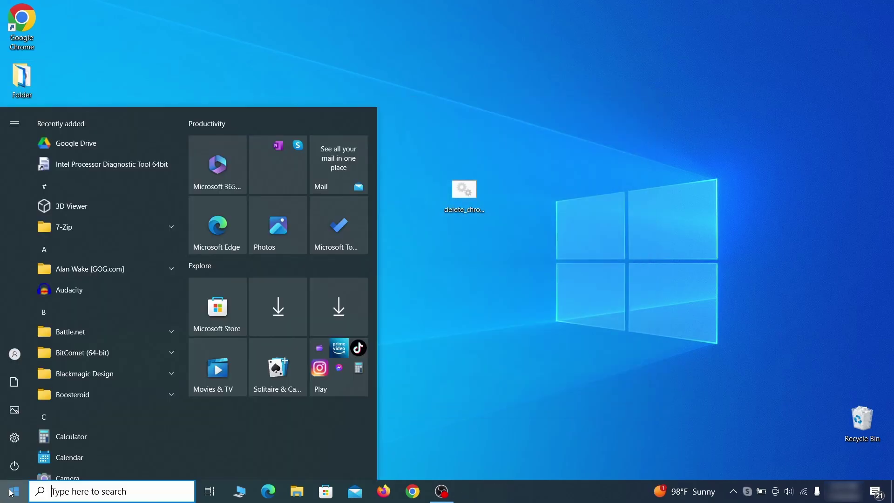
pyautogui.click(14, 464)
pyautogui.click(78, 435)
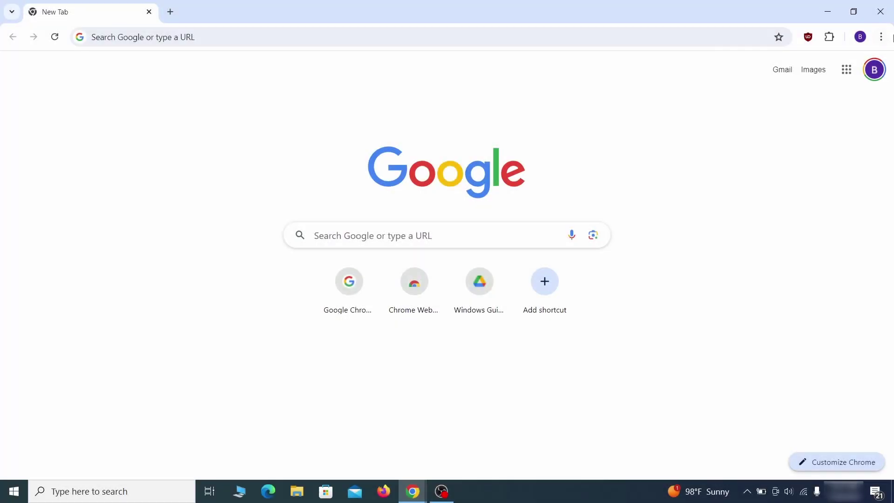
pyautogui.click(881, 37)
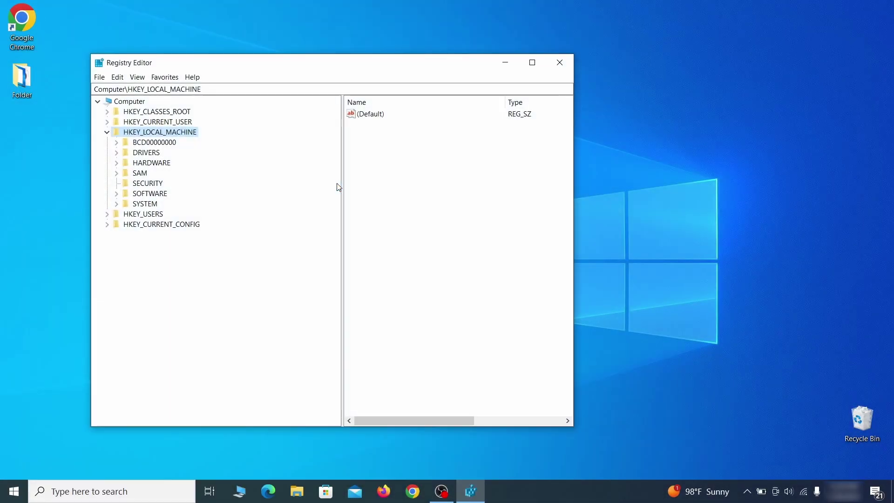
# Step: Open HKLM\BCD00000000\Objects\{b2721d73…}\Elements\12000004 and decline deleting it
pyautogui.click(116, 143)
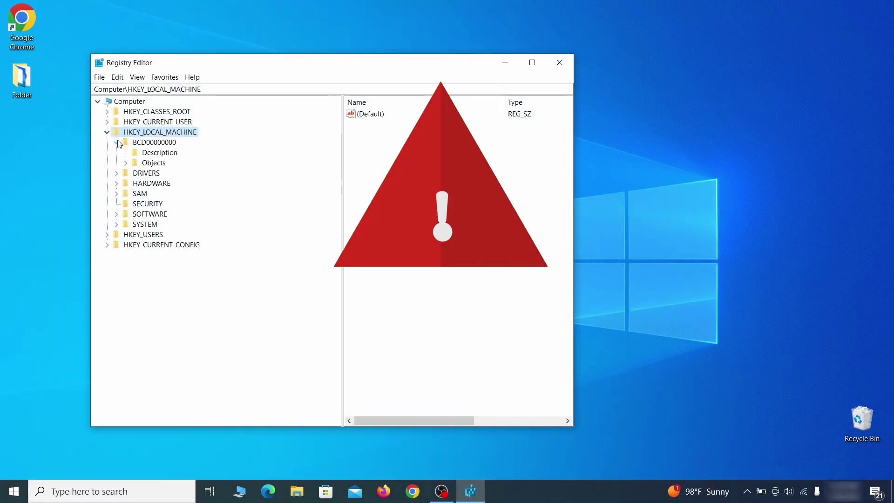
pyautogui.click(126, 162)
pyautogui.click(135, 266)
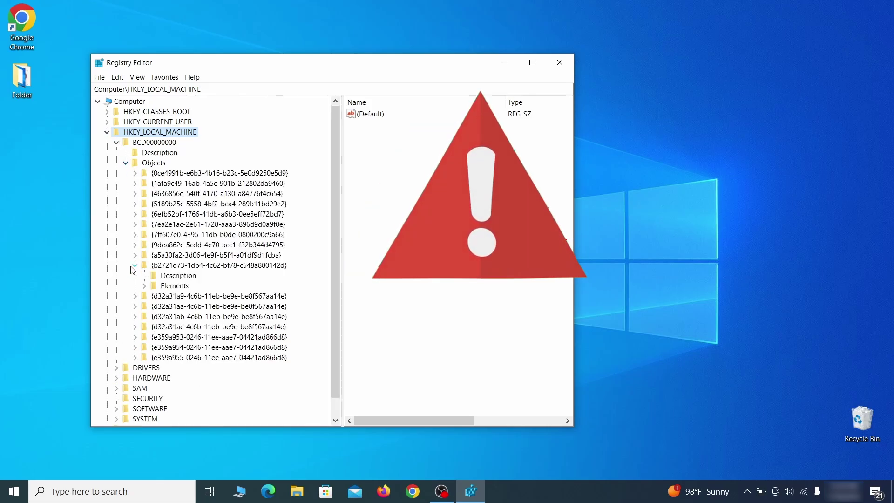
pyautogui.click(144, 285)
pyautogui.click(187, 316)
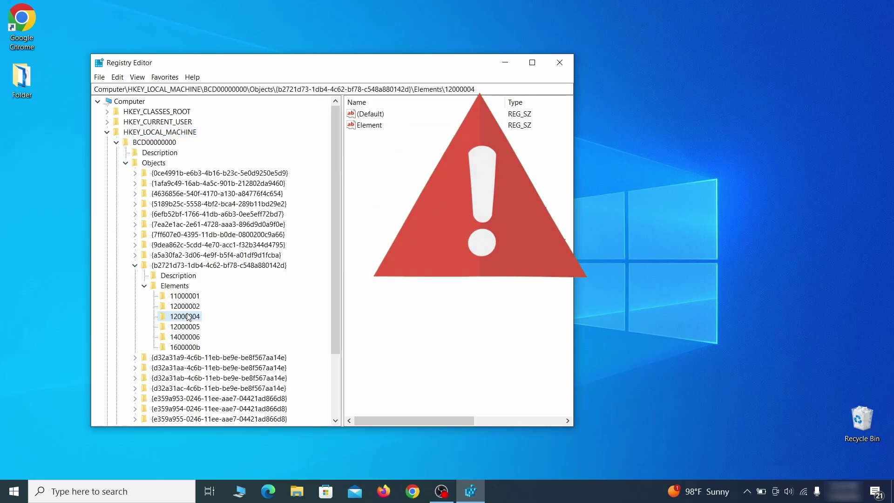
pyautogui.rightClick(187, 317)
pyautogui.click(231, 357)
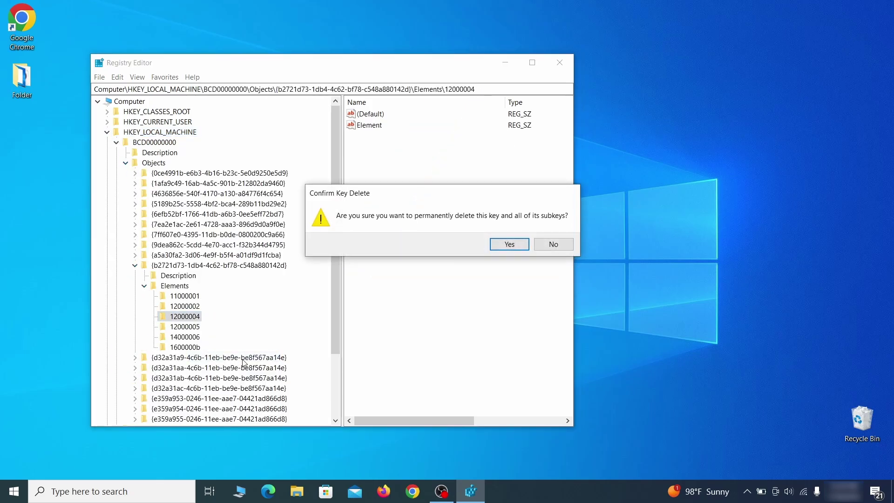
pyautogui.click(563, 248)
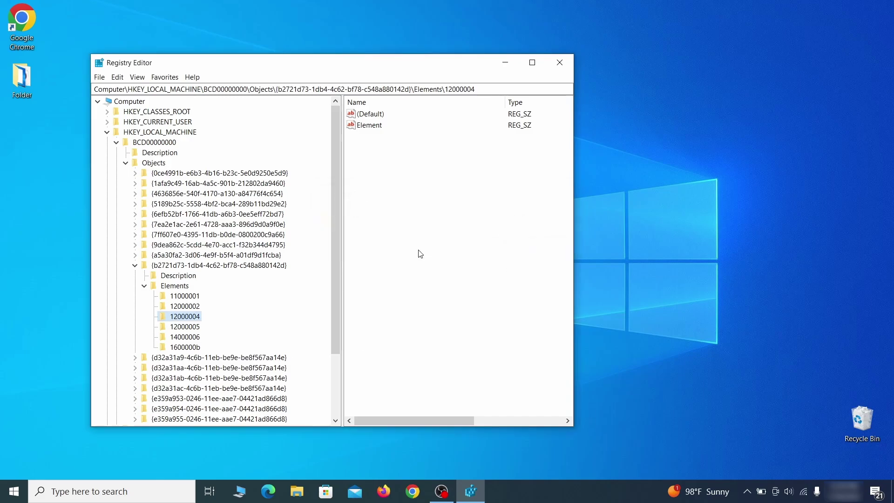
# Step: Export a registry backup named Registry Backup 1 to the Desktop, then select it for import
pyautogui.scroll(-3, 147, 358)
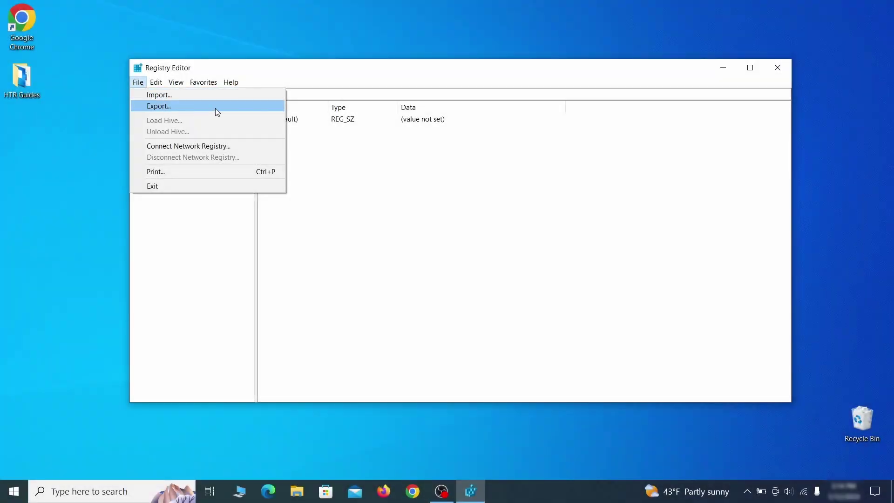
pyautogui.click(215, 108)
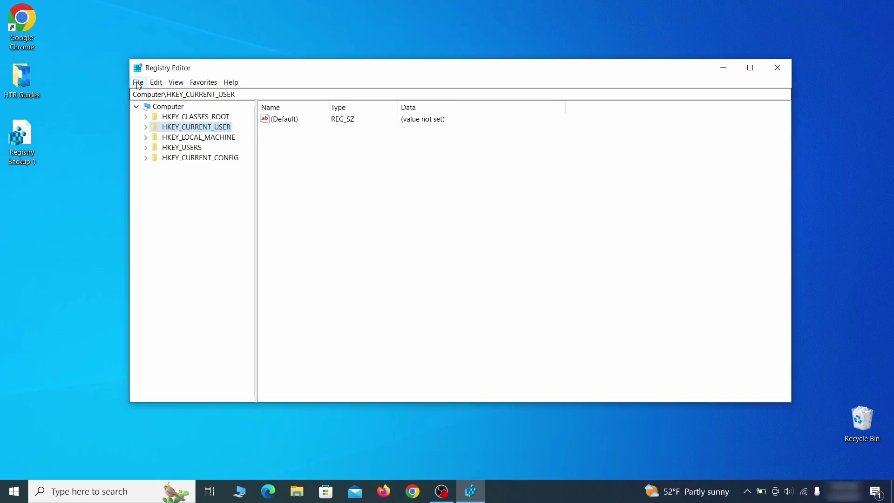
pyautogui.click(138, 82)
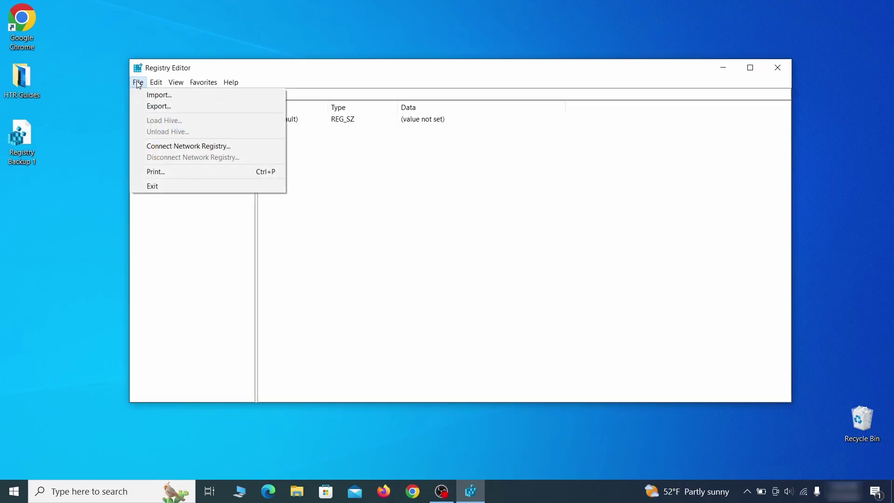
pyautogui.click(192, 99)
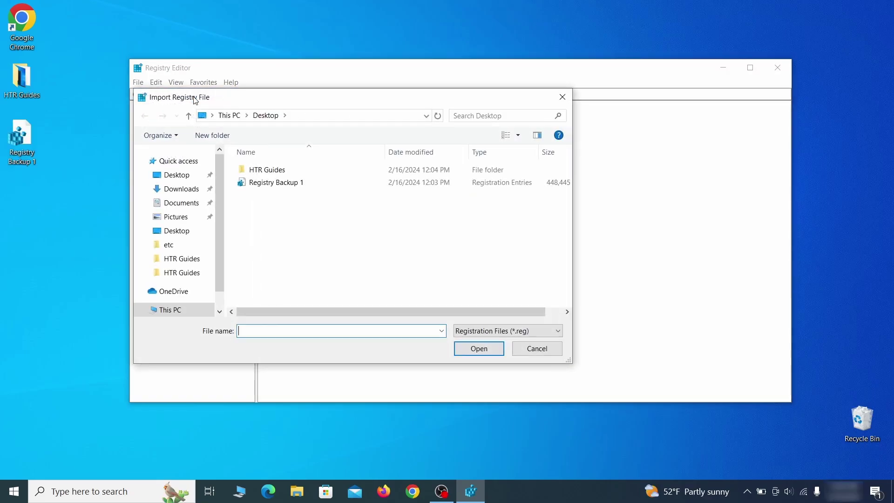
pyautogui.click(310, 186)
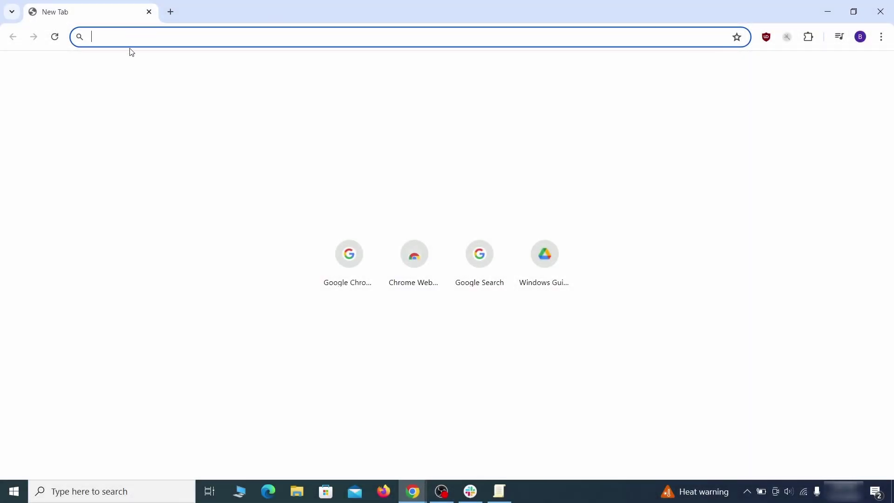
# Step: Open chrome://policy and copy the hijacker's HomepageLocation policy value
pyautogui.write('chrome://policy')
pyautogui.press('Return')
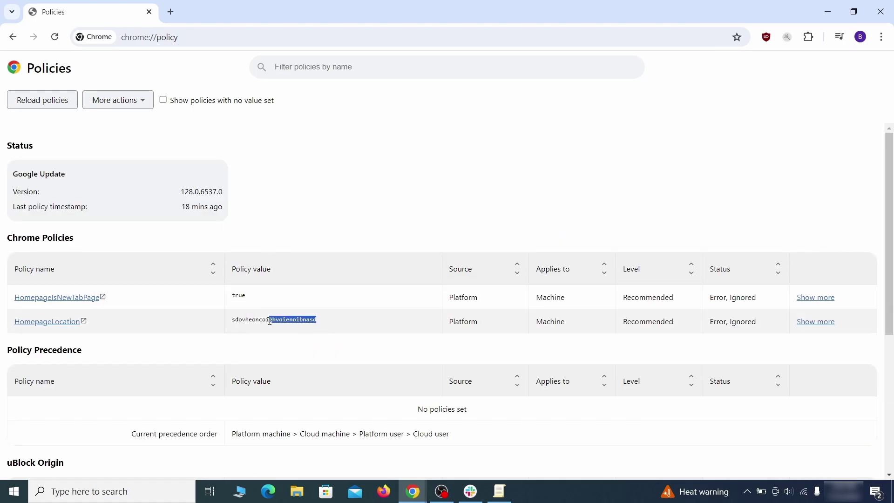
pyautogui.rightClick(252, 321)
pyautogui.click(266, 332)
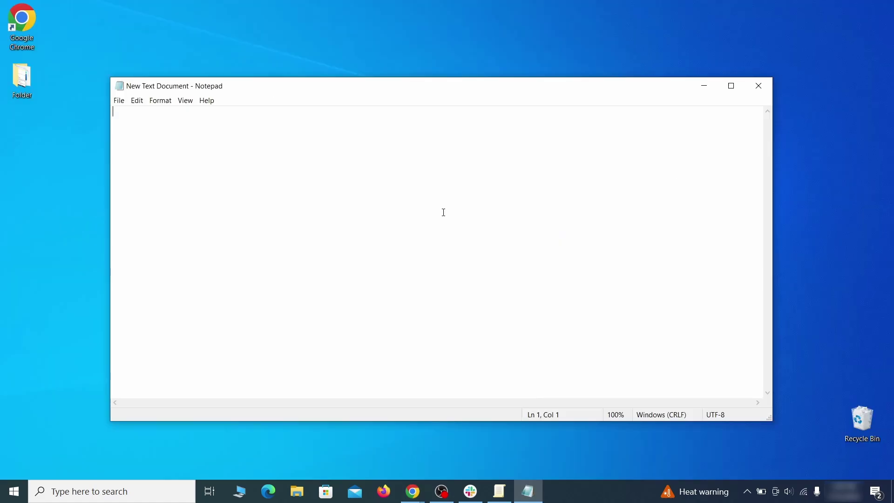
# Step: Paste the HomepageLocation value into the Notepad note and minimize Notepad
pyautogui.rightClick(444, 212)
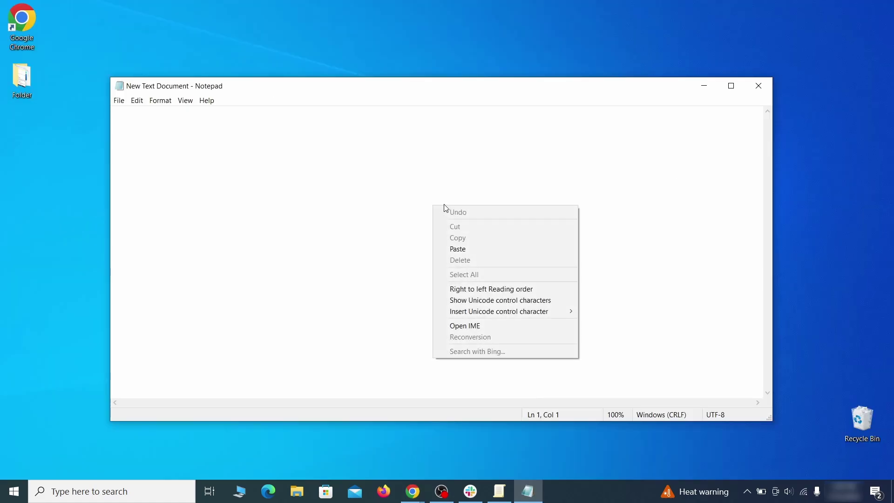
pyautogui.click(468, 248)
pyautogui.click(704, 88)
pyautogui.click(881, 37)
# Step: Delete all three ID-named folders in User Data\Default\Extensions and close that Explorer window
pyautogui.moveTo(772, 209)
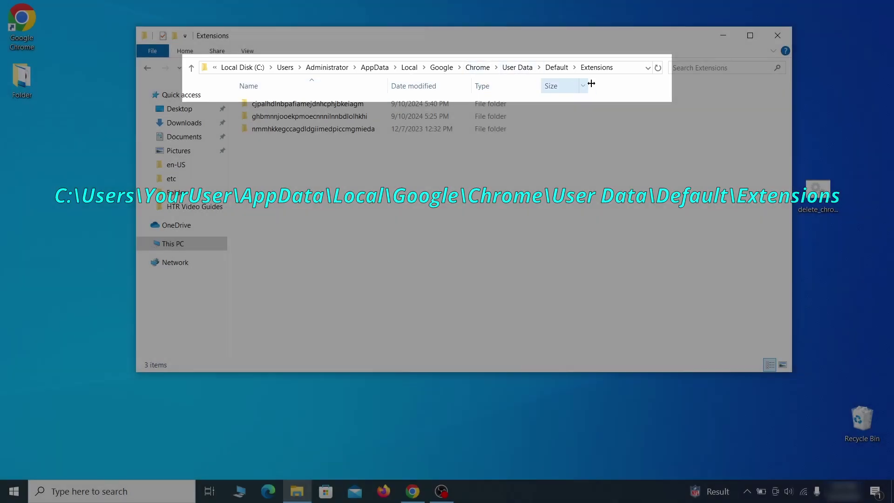
pyautogui.moveTo(332, 147); pyautogui.dragTo(377, 113)
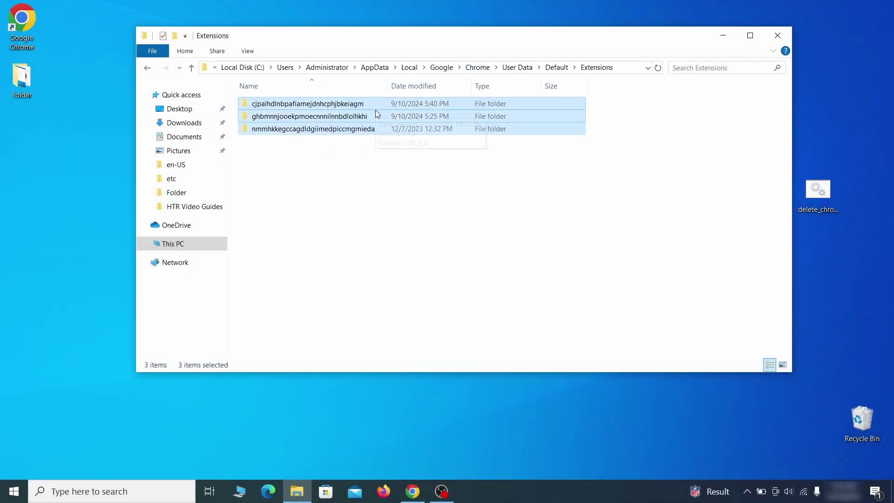
pyautogui.rightClick(376, 113)
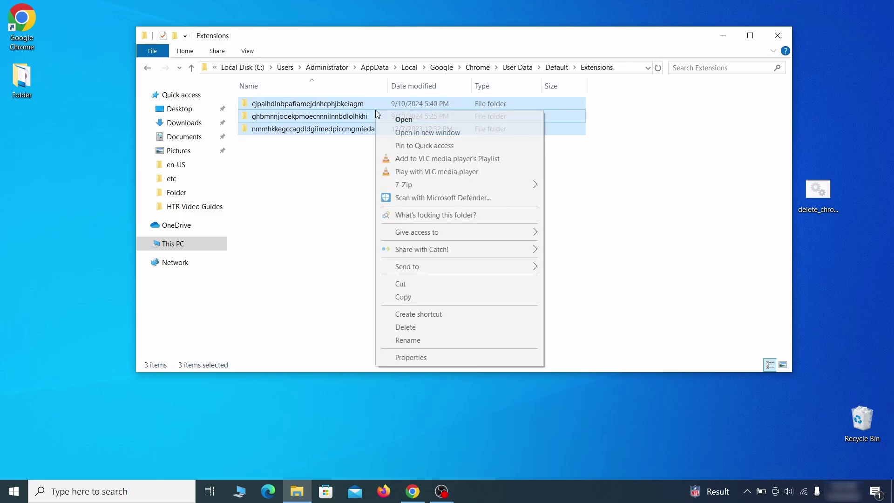
pyautogui.click(414, 329)
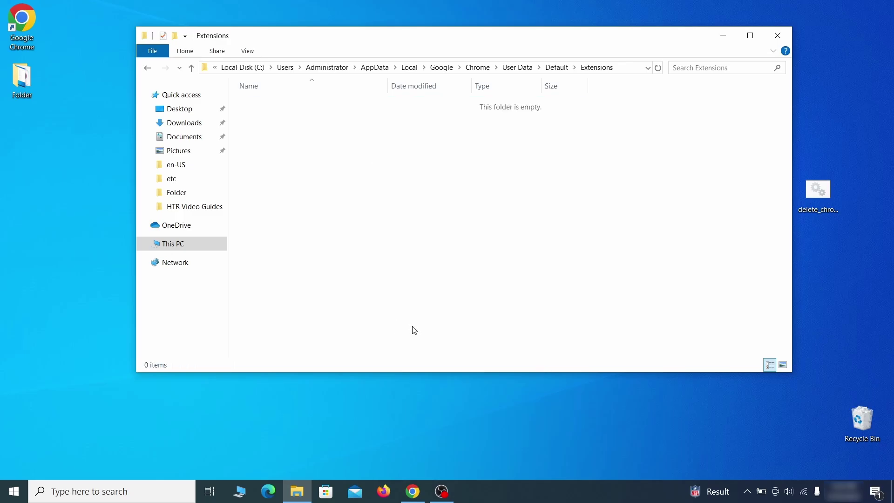
pyautogui.click(778, 35)
pyautogui.click(413, 491)
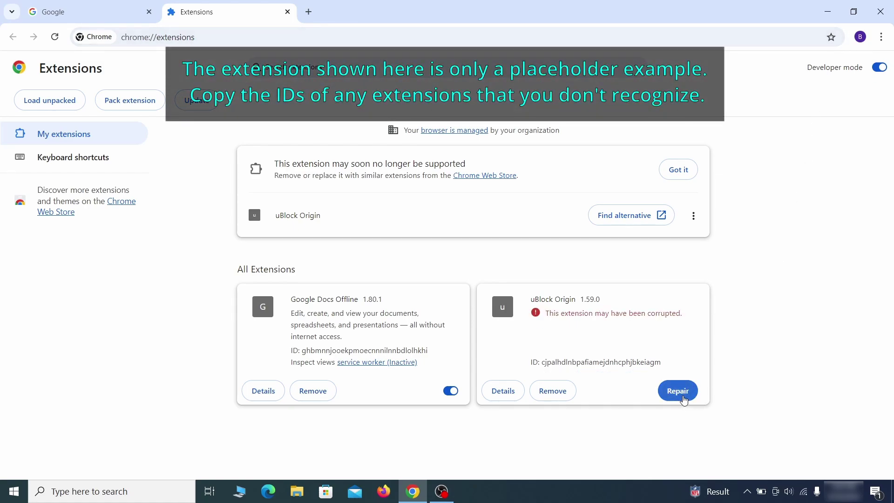
# Step: Repair the corrupted uBlock Origin extension and switch on Developer mode
pyautogui.click(681, 395)
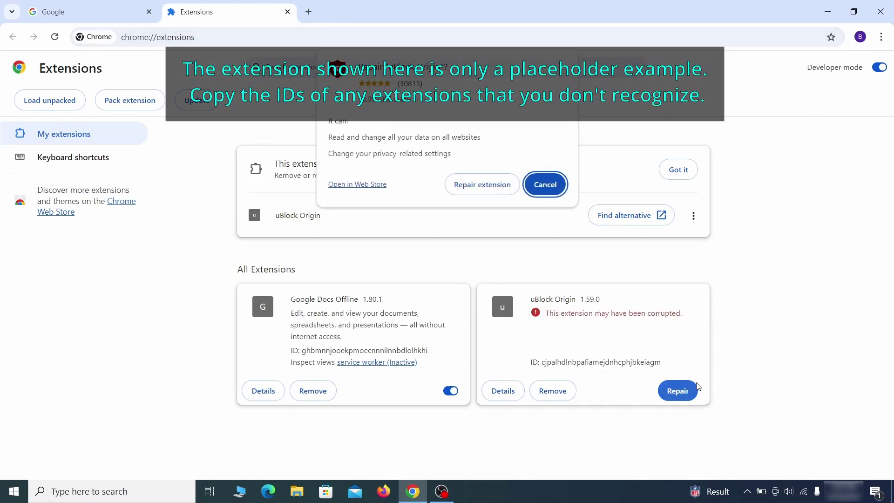
pyautogui.click(482, 184)
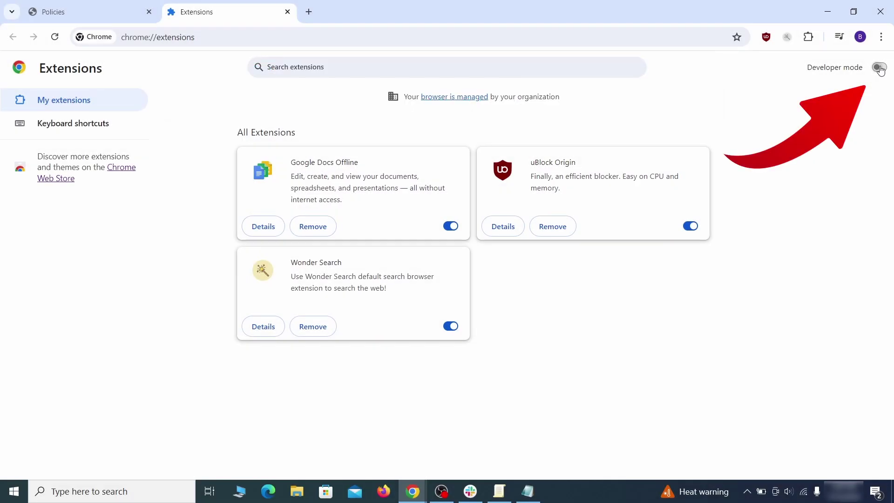
pyautogui.click(880, 68)
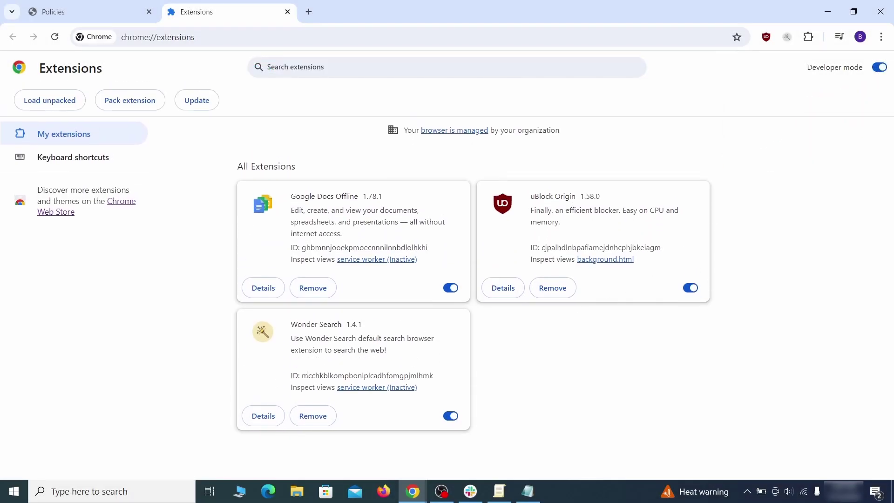
# Step: Copy the Wonder Search extension's ID
pyautogui.moveTo(304, 377); pyautogui.dragTo(423, 375)
pyautogui.rightClick(433, 376)
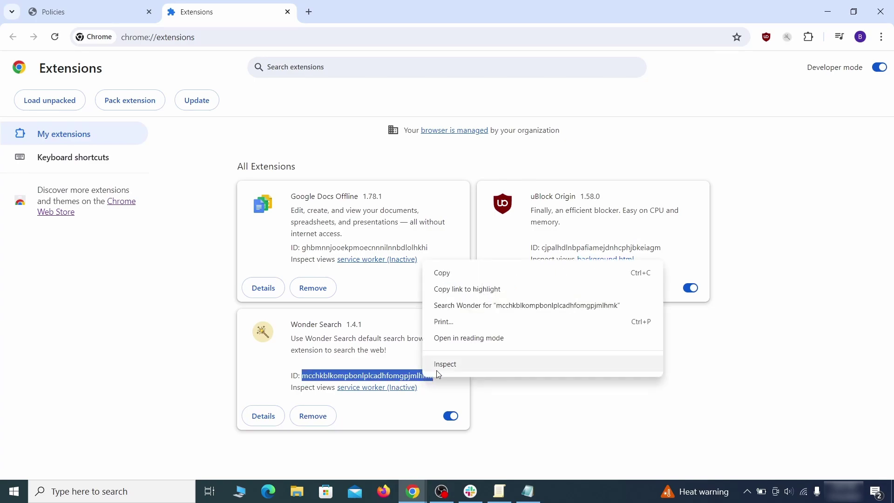
pyautogui.click(443, 275)
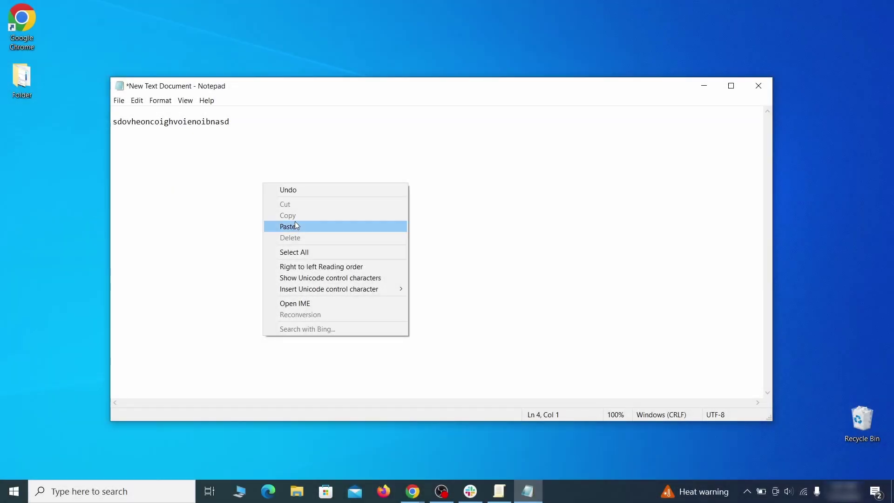
# Step: Save the Wonder Search ID in Notepad and launch regedit as administrator
pyautogui.click(297, 225)
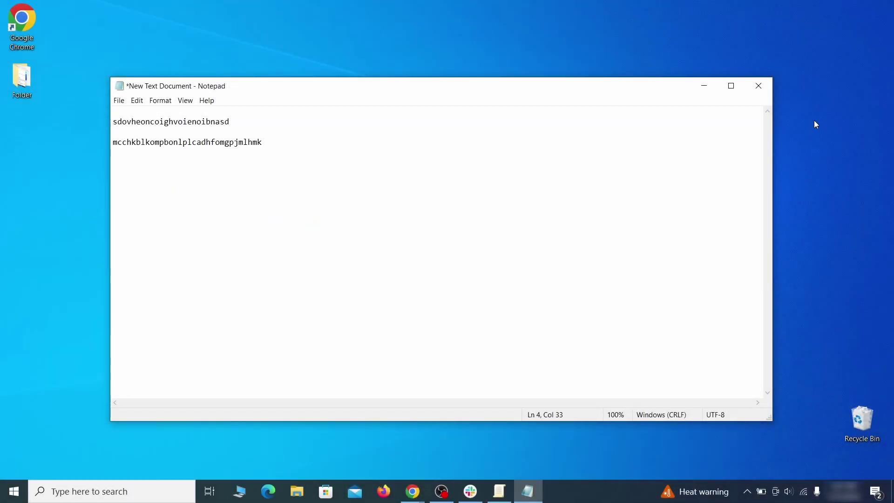
pyautogui.click(704, 87)
pyautogui.click(12, 498)
pyautogui.write('regedit')
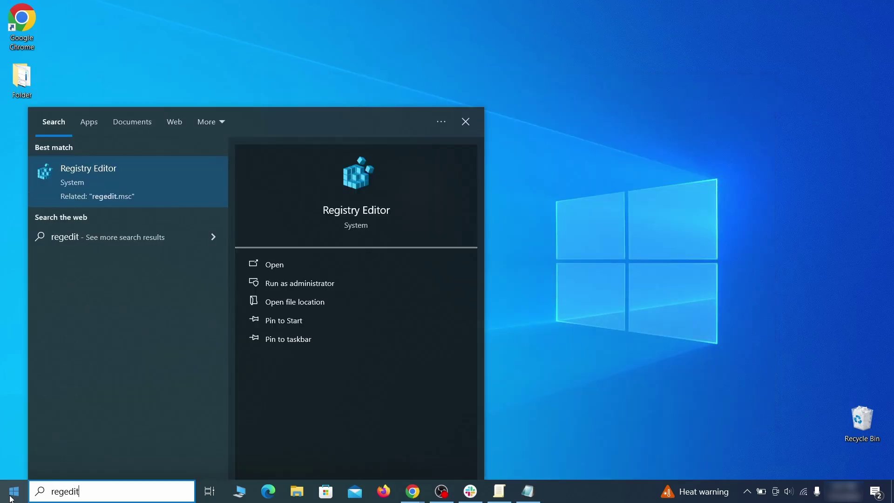
pyautogui.rightClick(178, 177)
pyautogui.click(205, 192)
# Step: Search the registry for the copied homepage value and delete the found Recommended key
pyautogui.hotkey('ctrl', 'f')
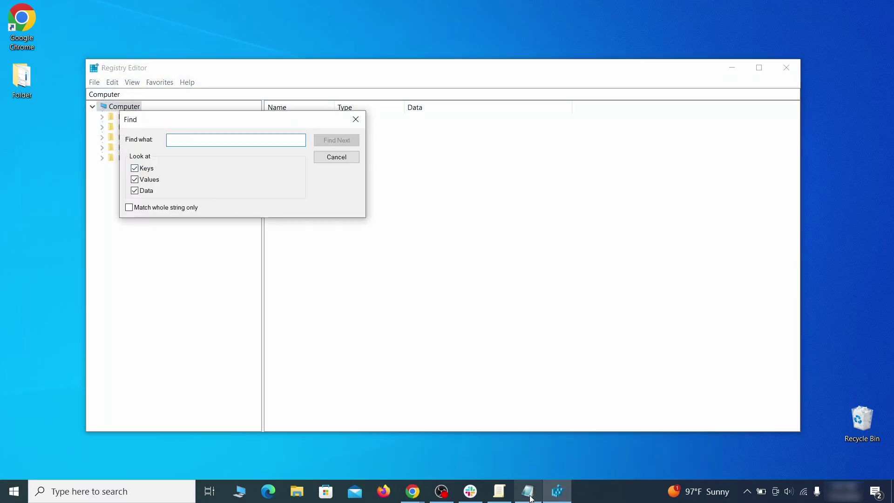
pyautogui.click(532, 498)
pyautogui.rightClick(200, 122)
pyautogui.click(226, 157)
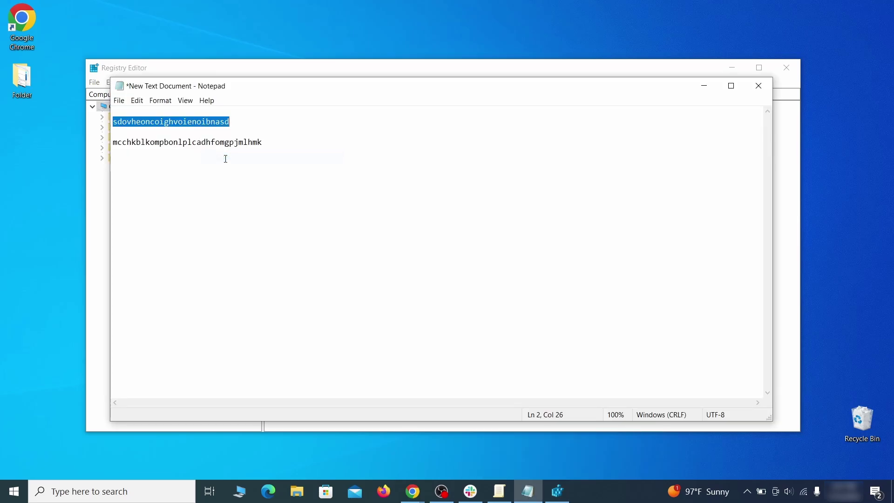
pyautogui.click(91, 171)
pyautogui.rightClick(198, 142)
pyautogui.click(236, 186)
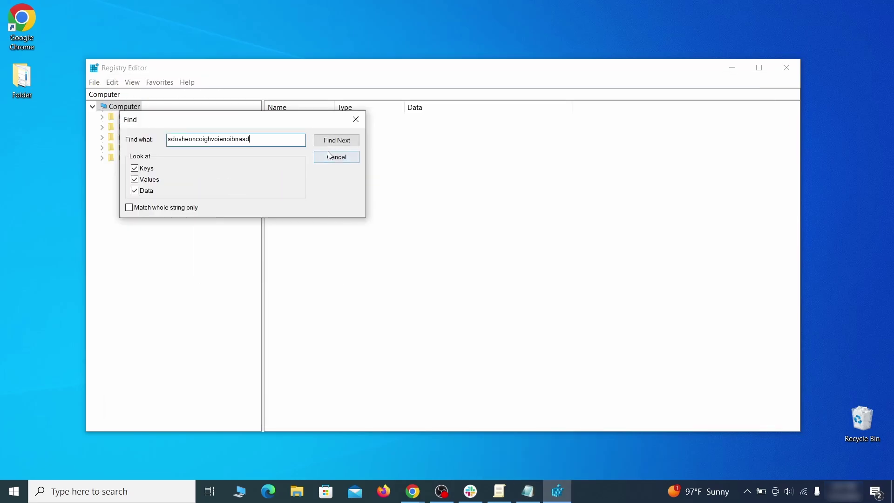
pyautogui.click(348, 143)
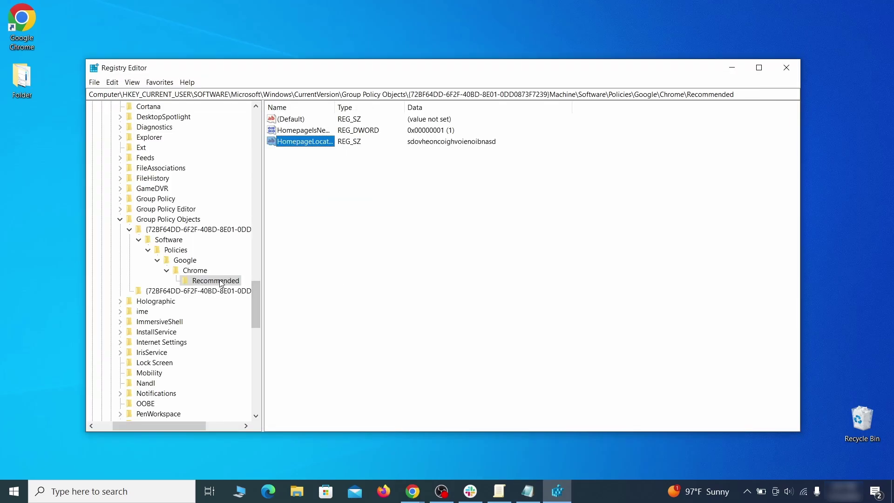
pyautogui.rightClick(221, 282)
pyautogui.click(266, 325)
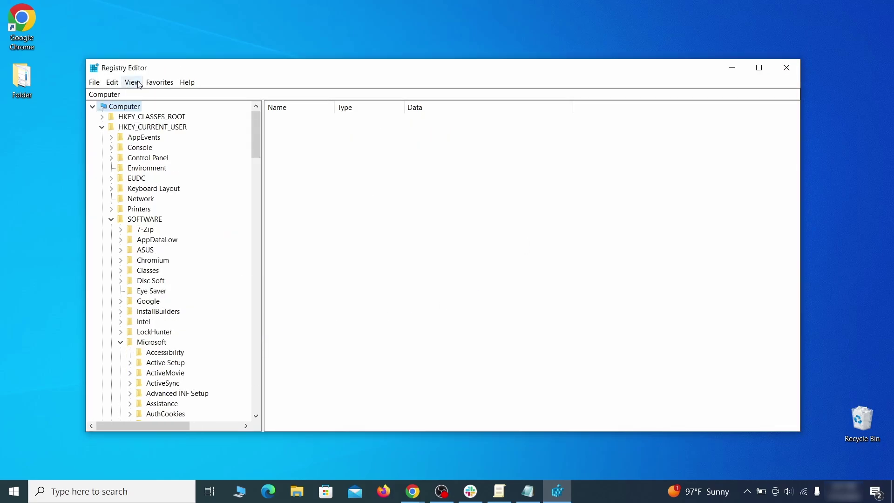
# Step: Confirm the Recommended key deletion, then try deleting the Chrome key and dismiss the error
pyautogui.click(113, 82)
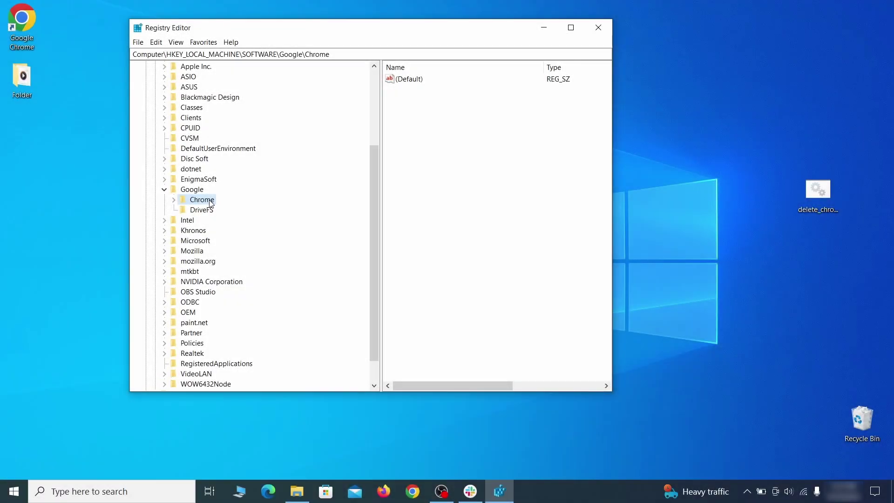
pyautogui.rightClick(208, 200)
pyautogui.click(246, 245)
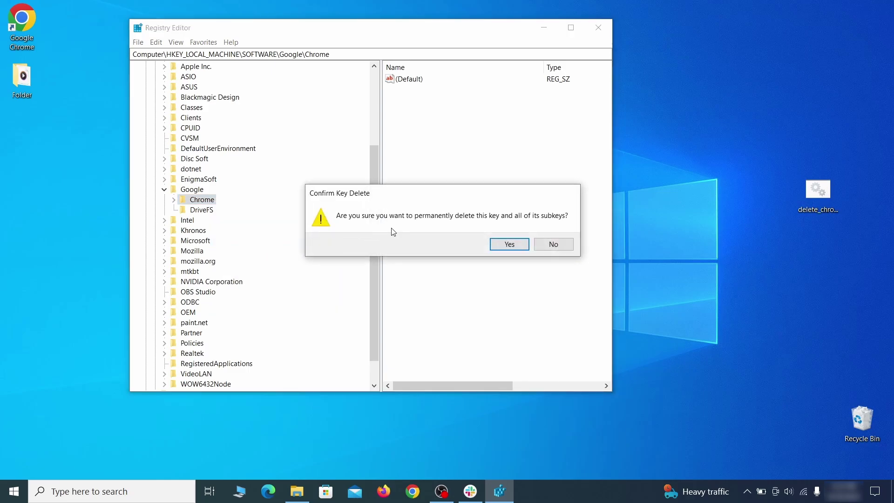
pyautogui.click(509, 244)
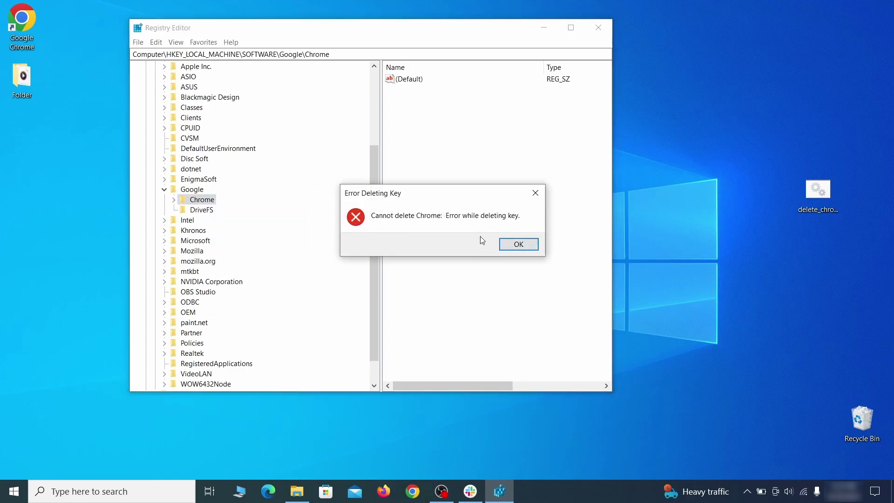
pyautogui.click(519, 243)
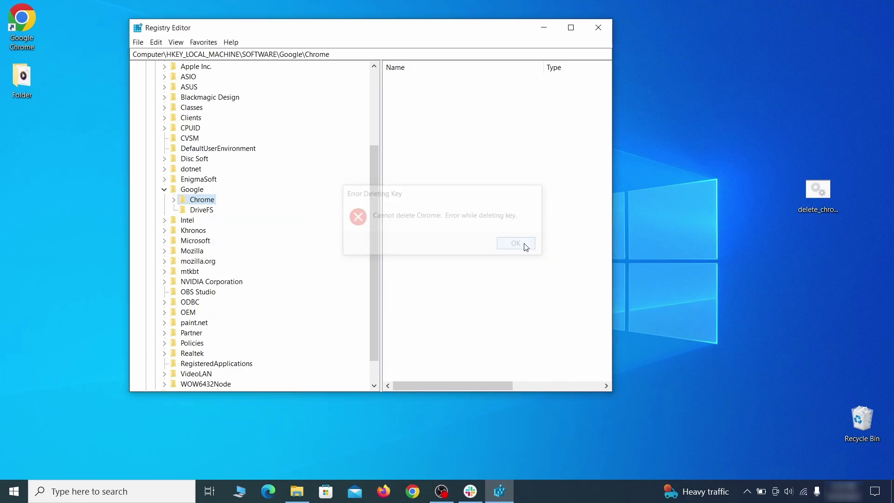
# Step: Make Everyone the owner of the Chrome key and replace its child permission entries
pyautogui.rightClick(210, 204)
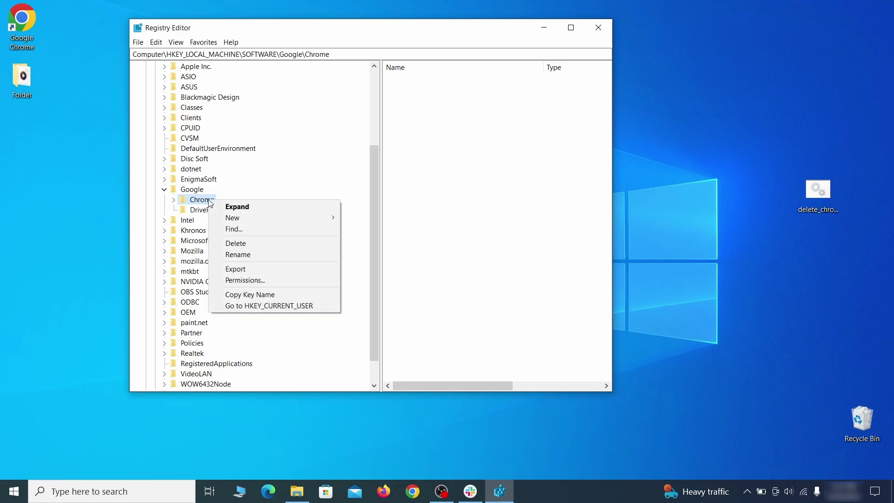
pyautogui.click(265, 280)
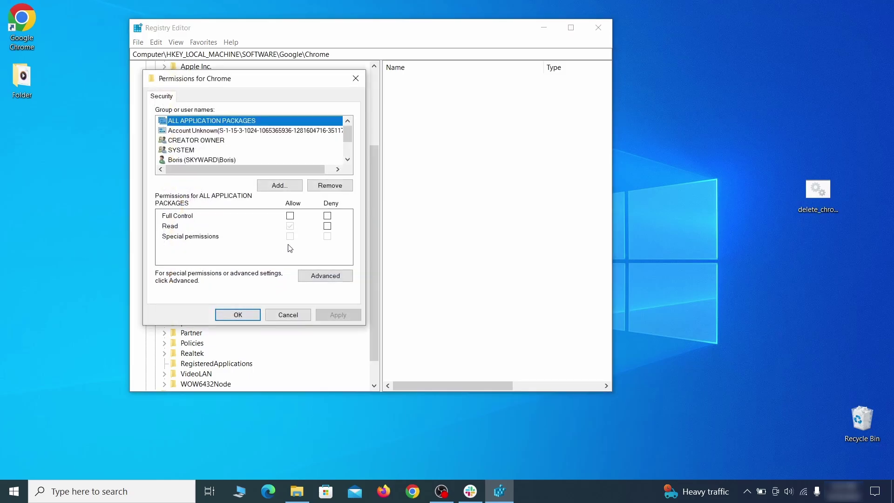
pyautogui.click(326, 276)
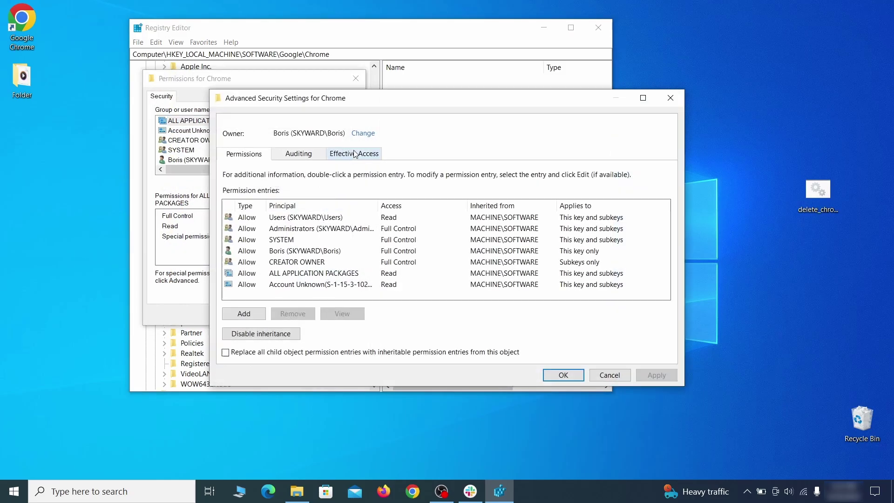
pyautogui.click(363, 134)
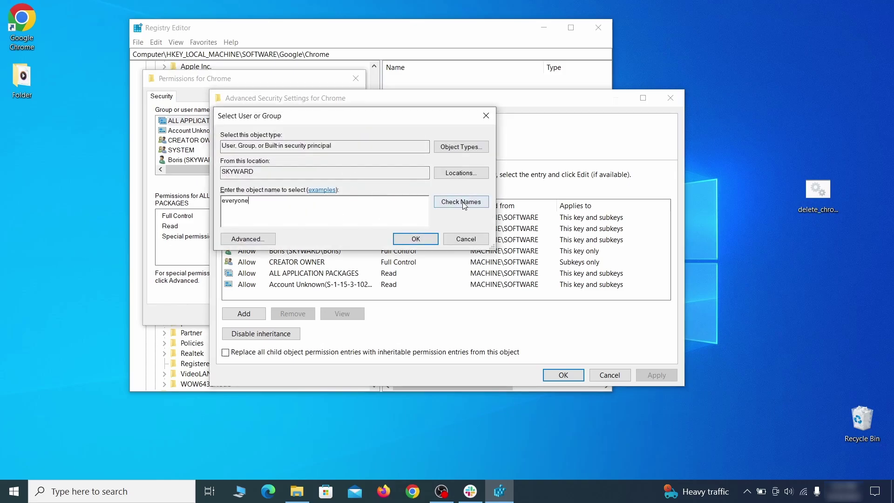
pyautogui.click(416, 239)
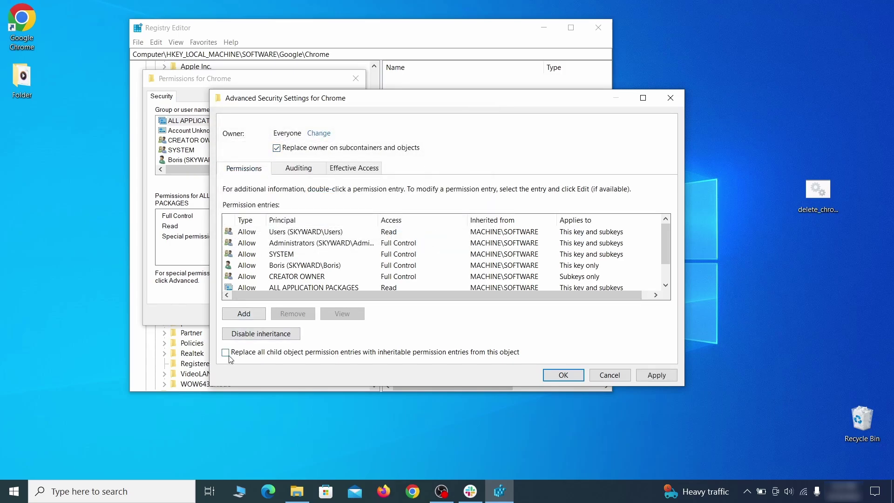
pyautogui.click(657, 375)
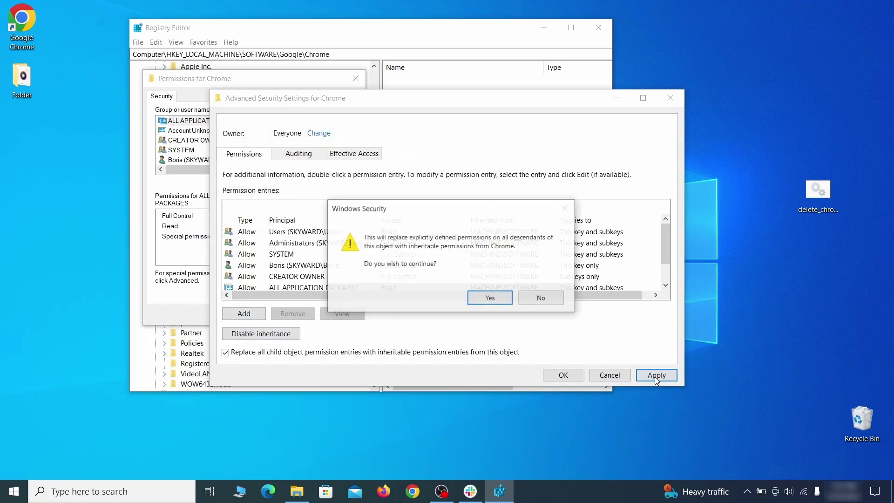
pyautogui.click(484, 298)
pyautogui.click(563, 375)
pyautogui.click(242, 314)
# Step: Delete the Chrome key, its Recommended policy key and the remaining Chrome policies key
pyautogui.rightClick(205, 200)
pyautogui.click(255, 249)
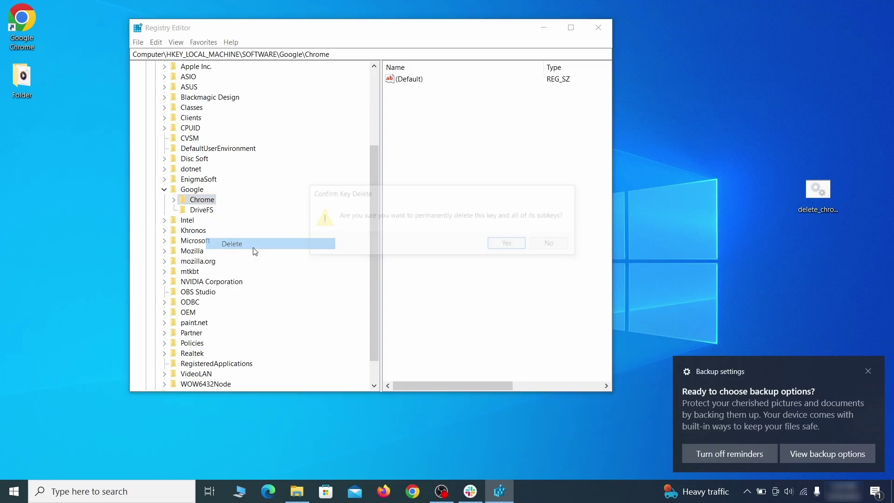
pyautogui.click(510, 245)
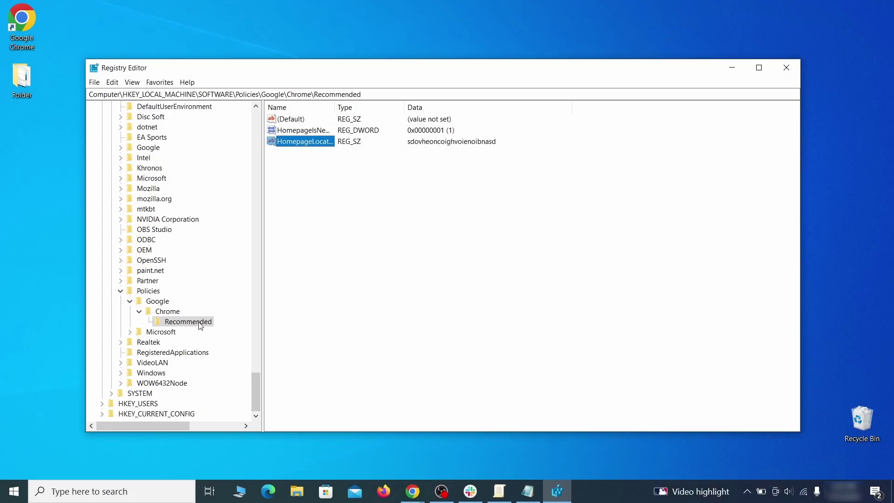
pyautogui.rightClick(201, 325)
pyautogui.click(236, 366)
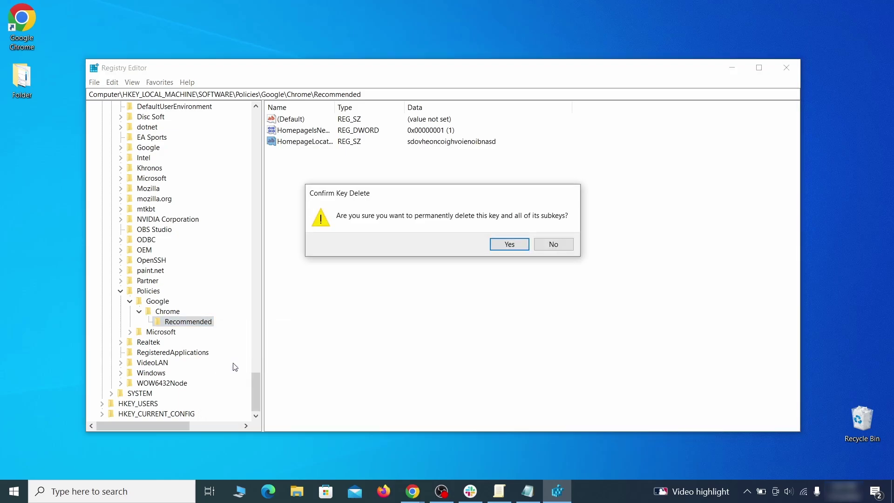
pyautogui.click(518, 245)
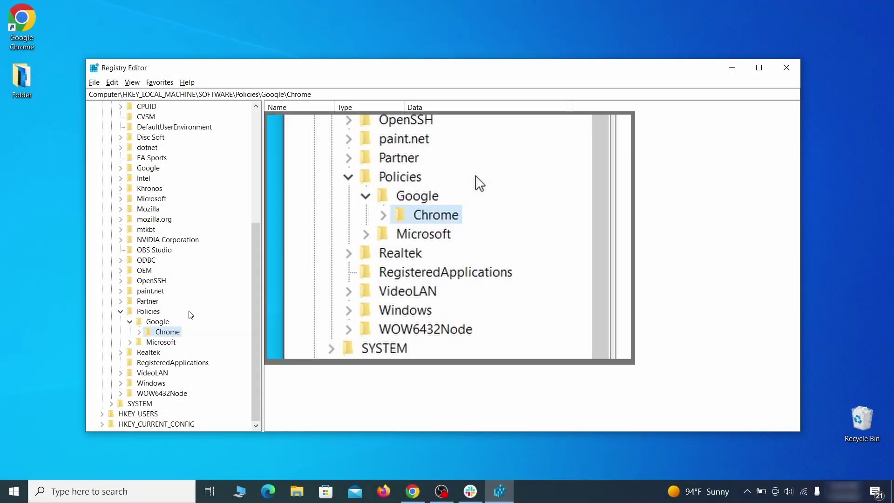
pyautogui.rightClick(166, 333)
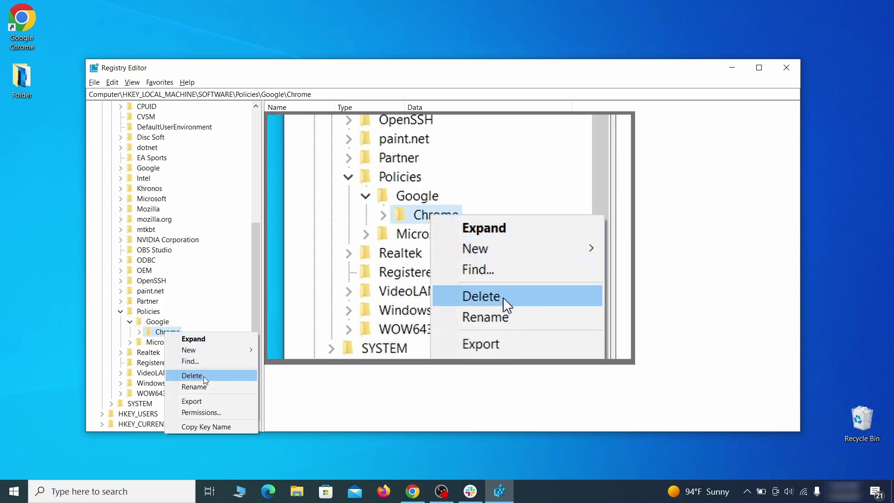
pyautogui.click(206, 378)
pyautogui.click(522, 247)
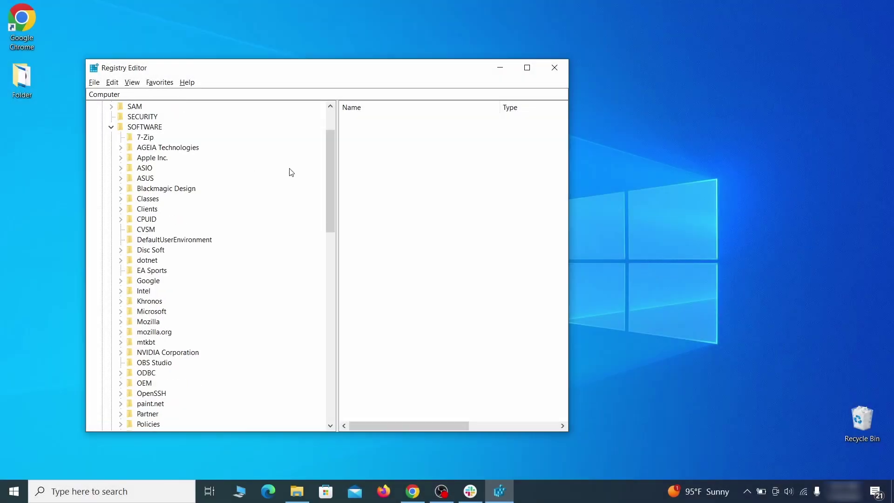
pyautogui.moveTo(333, 175); pyautogui.dragTo(322, 329)
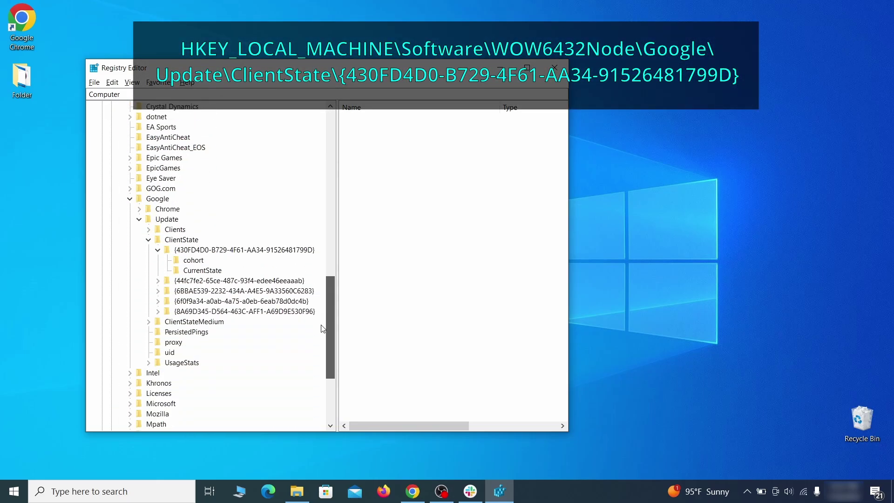
pyautogui.click(196, 252)
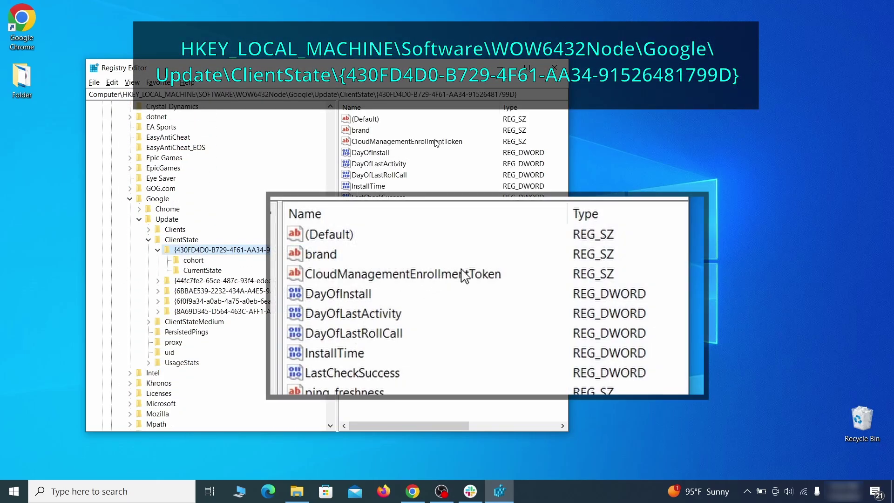
pyautogui.click(454, 142)
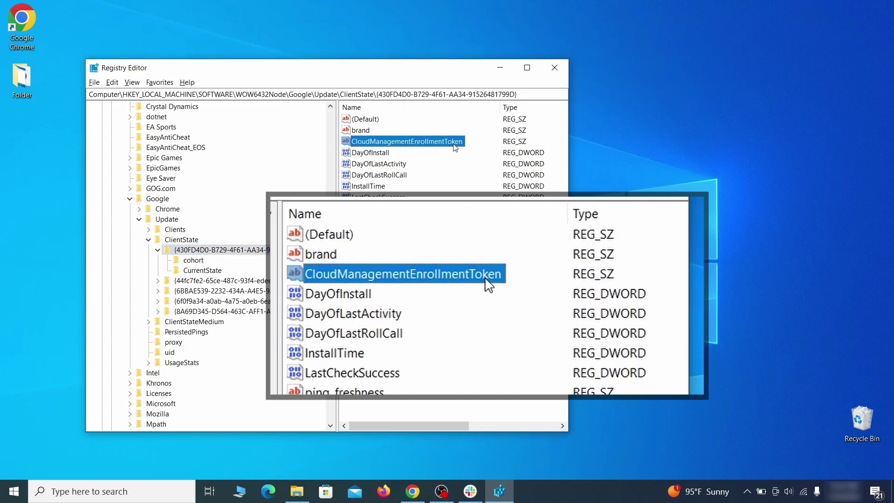
pyautogui.rightClick(454, 142)
pyautogui.click(475, 179)
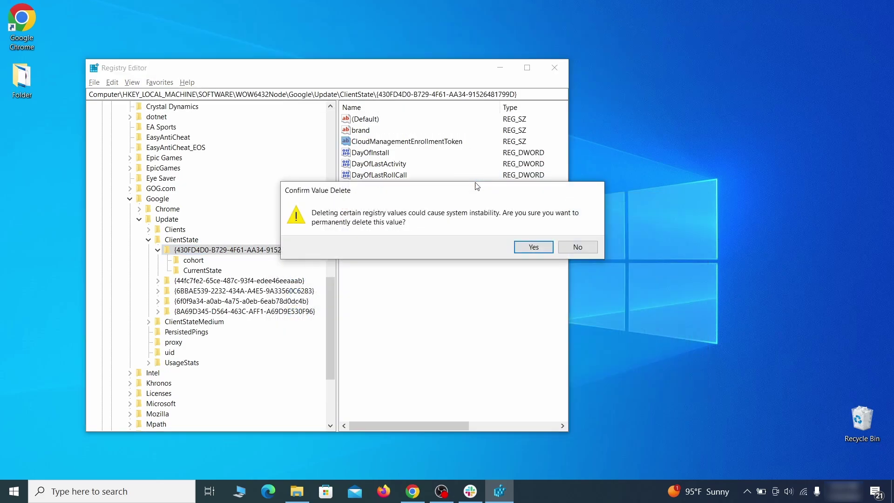
pyautogui.click(534, 248)
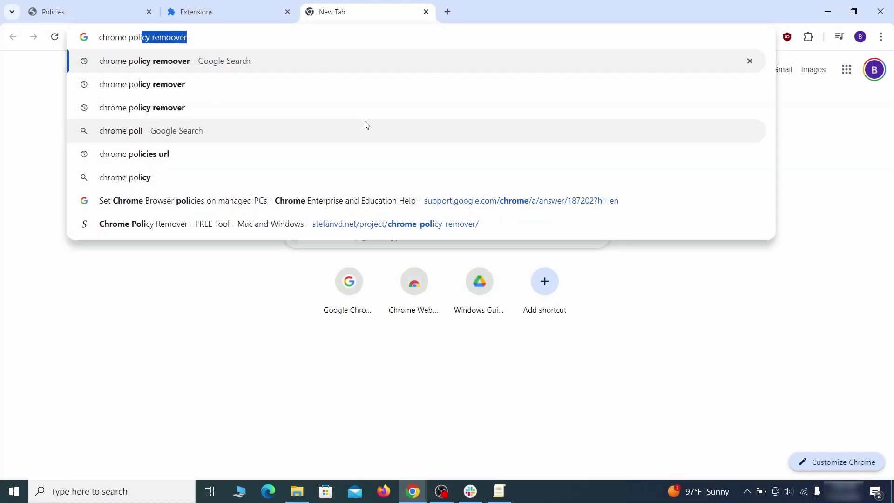
# Step: Search 'chrome policy remover' and open the stefanvd.net Chrome Policy Remover page
pyautogui.write('cy remover')
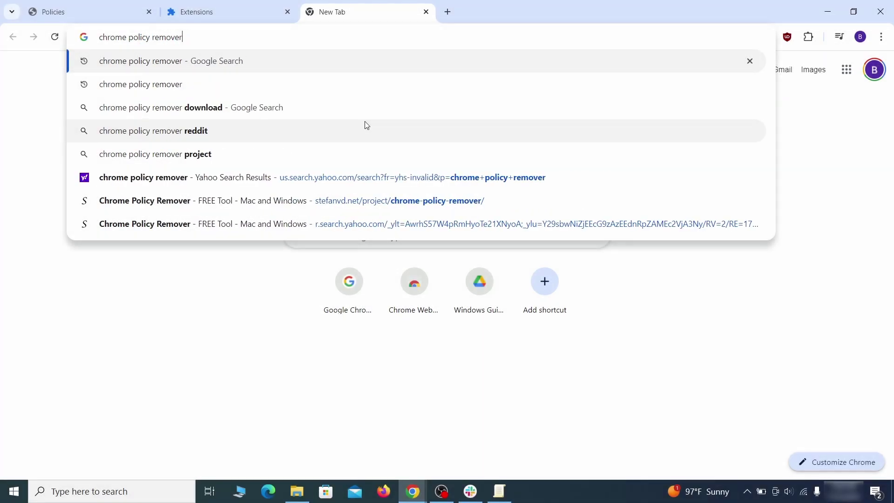
pyautogui.press('Return')
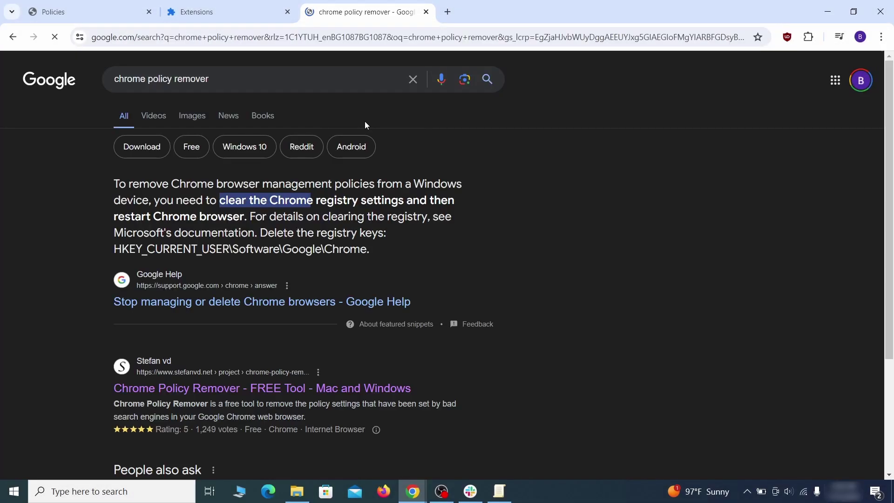
pyautogui.click(266, 389)
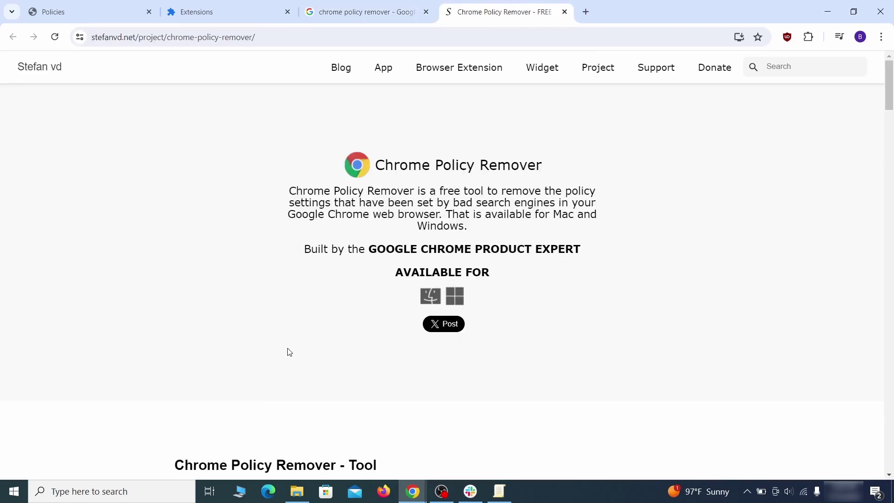
# Step: Download delete_chrome_policies.bat for Windows and show it in the Downloads folder
pyautogui.scroll(-7, 289, 355)
pyautogui.scroll(-20, 293, 356)
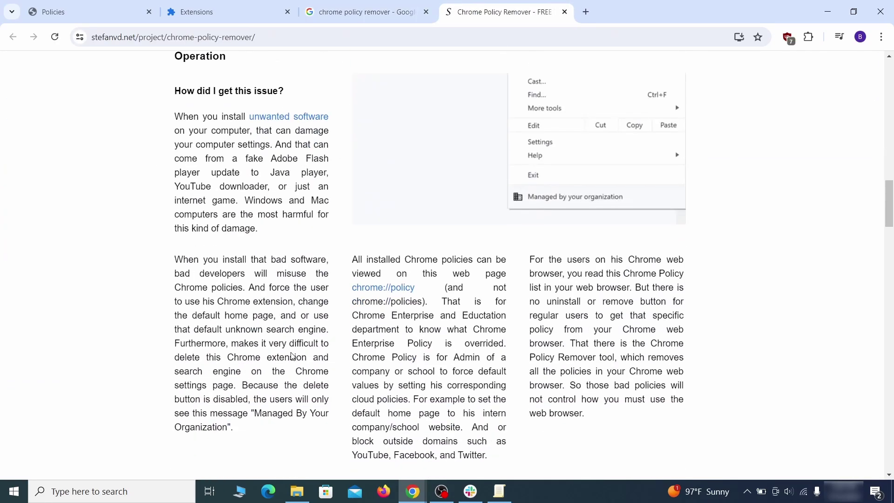
pyautogui.scroll(-20, 292, 357)
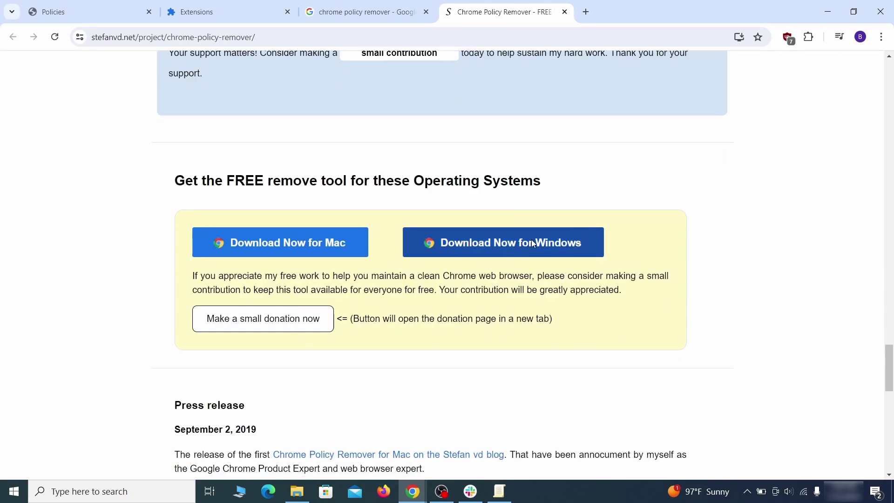
pyautogui.click(541, 238)
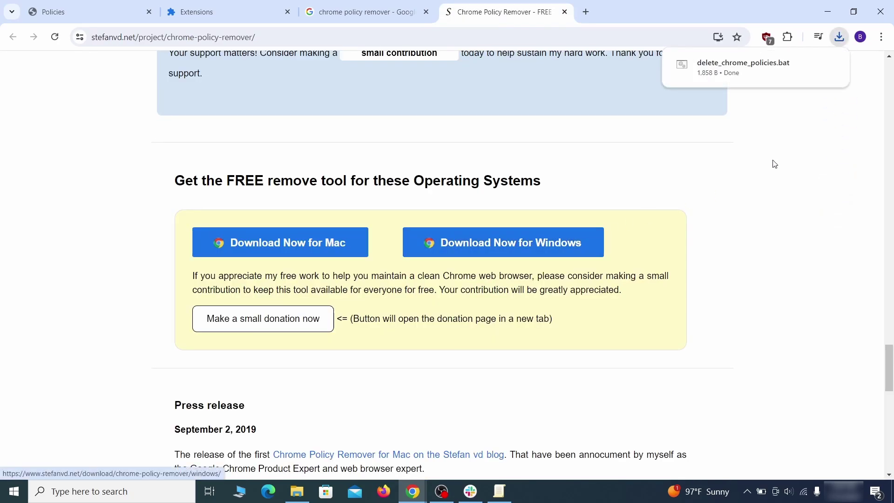
pyautogui.moveTo(837, 75)
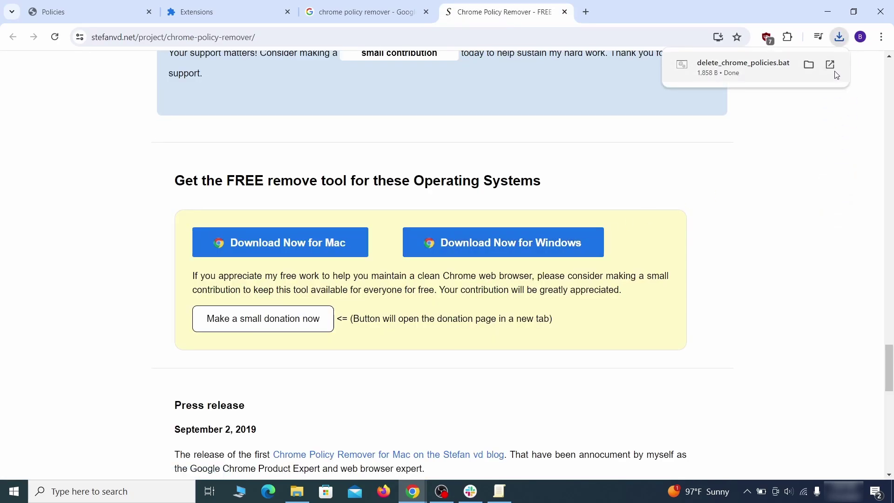
pyautogui.click(810, 65)
# Step: Copy delete_chrome_policies.bat onto the desktop and close the Downloads window
pyautogui.click(829, 11)
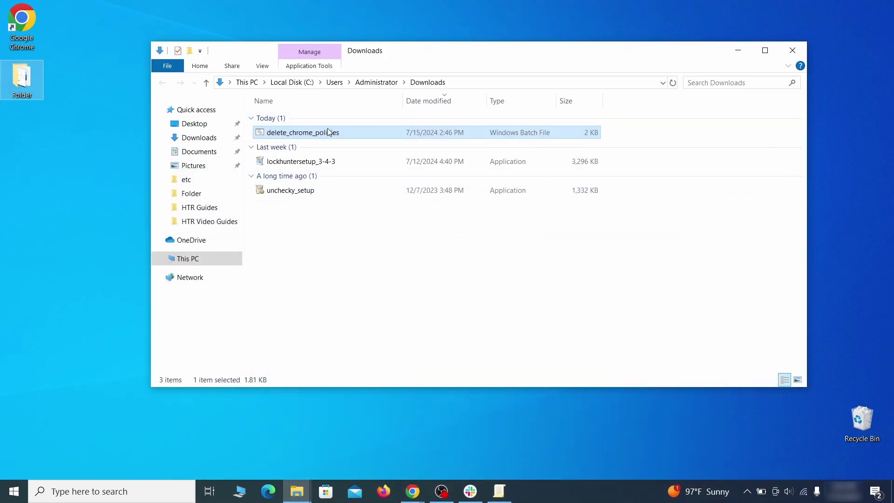
pyautogui.moveTo(329, 133); pyautogui.dragTo(450, 181)
pyautogui.click(794, 55)
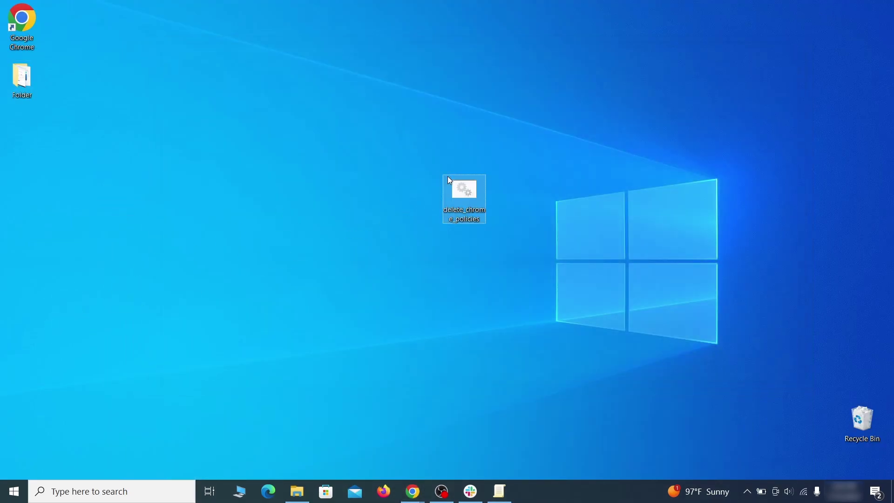
# Step: Run delete_chrome_policies.bat as administrator via Run anyway, then close its command window
pyautogui.rightClick(475, 194)
pyautogui.click(536, 238)
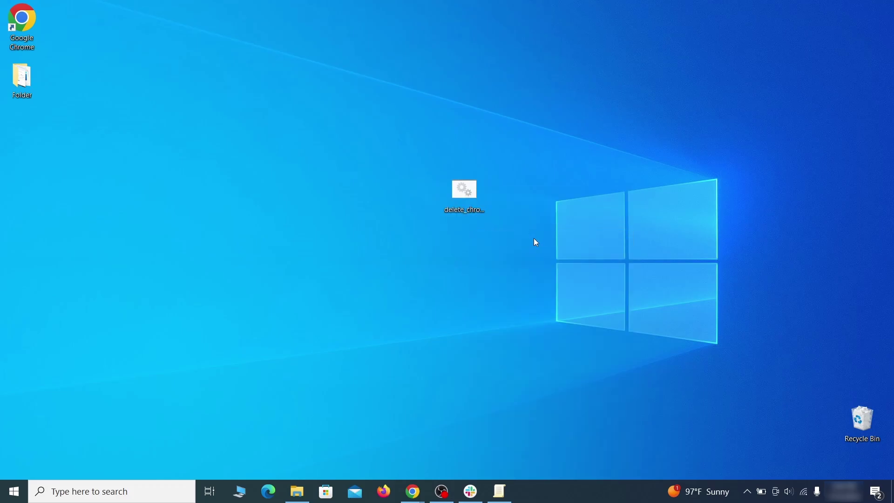
pyautogui.click(324, 161)
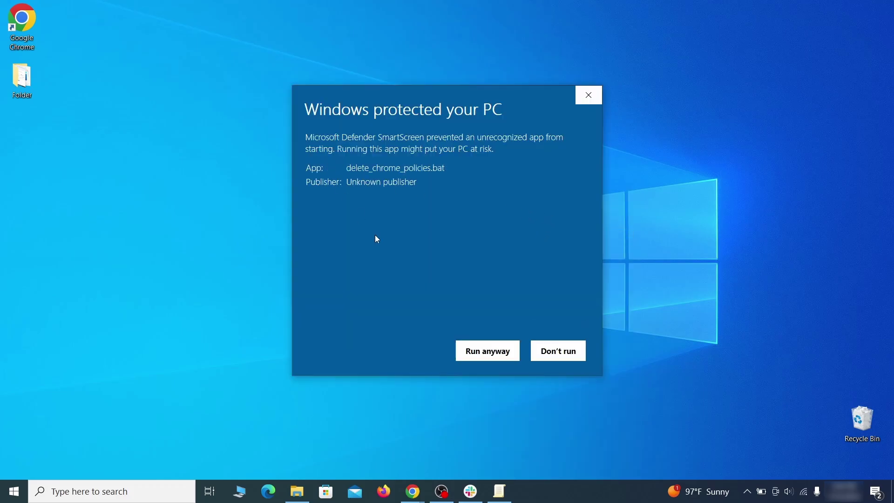
pyautogui.click(488, 351)
pyautogui.moveTo(320, 26); pyautogui.dragTo(472, 54)
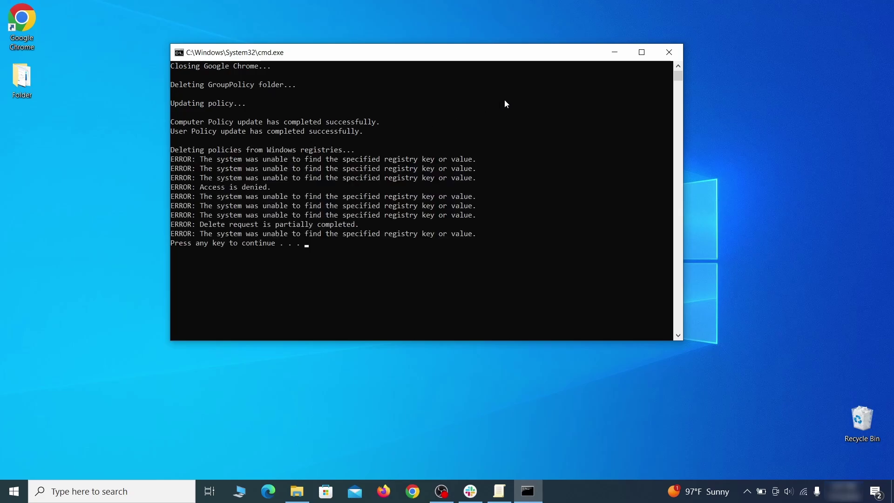
pyautogui.click(669, 52)
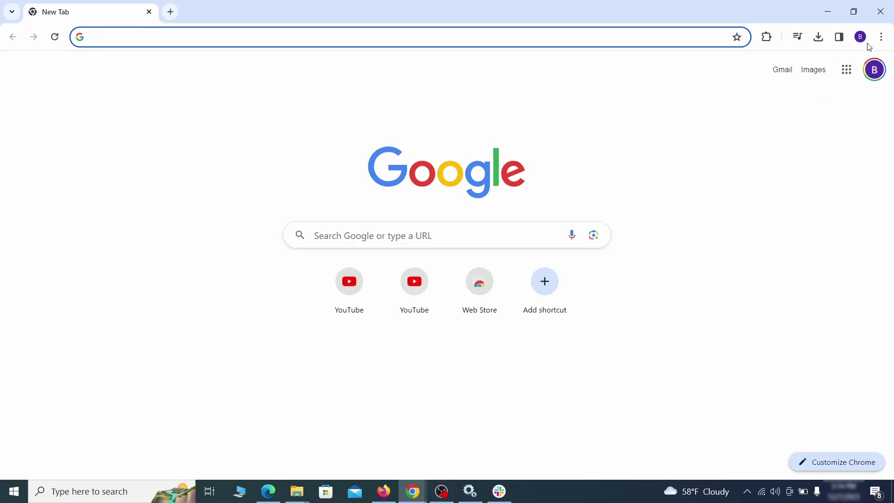
# Step: In Manage Extensions, switch off Add to Zola Button and remove it
pyautogui.click(882, 37)
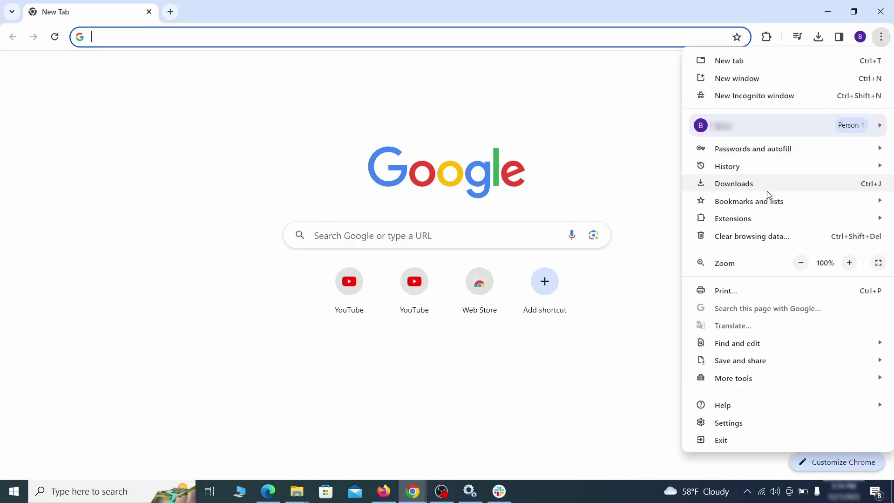
pyautogui.moveTo(755, 219)
pyautogui.click(657, 220)
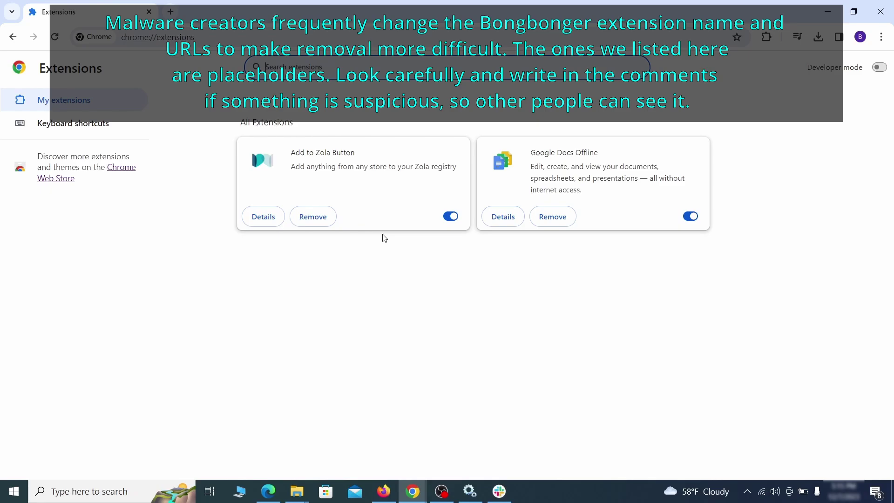
pyautogui.click(450, 217)
pyautogui.click(326, 222)
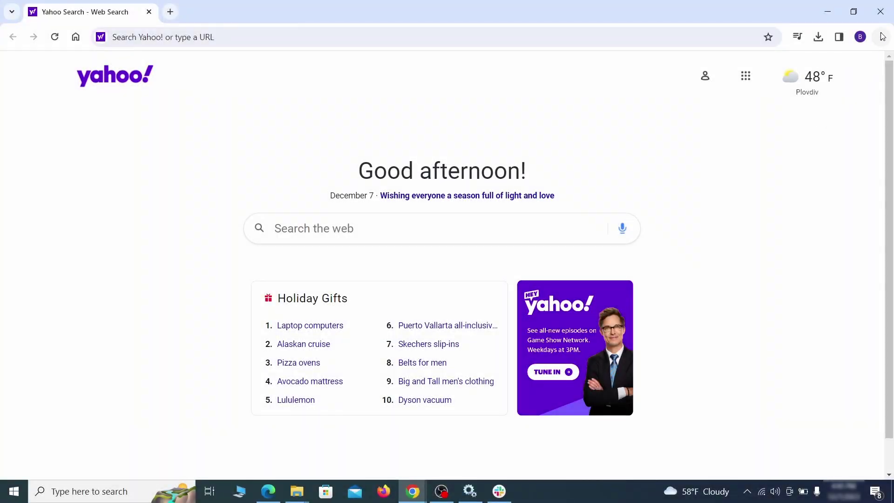
# Step: Clear Chrome's history, cookies, cache, autofill, site settings and hosted app data, keeping saved passwords
pyautogui.click(882, 37)
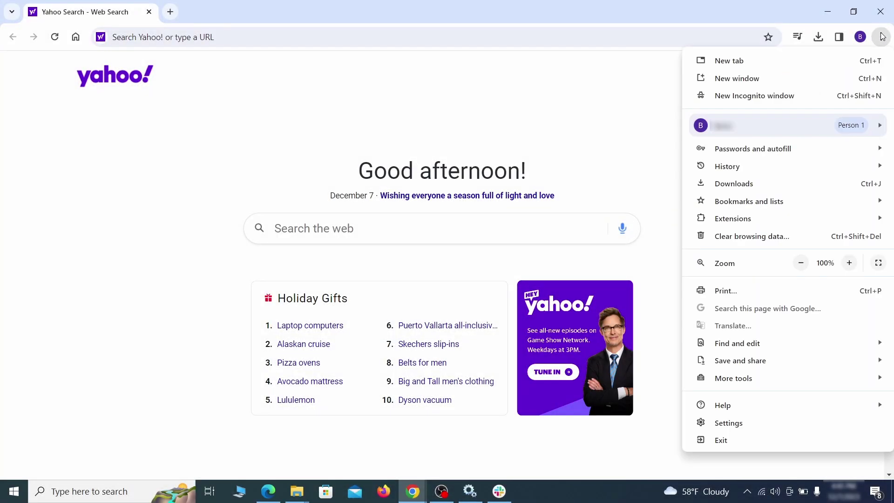
pyautogui.click(731, 423)
pyautogui.click(106, 146)
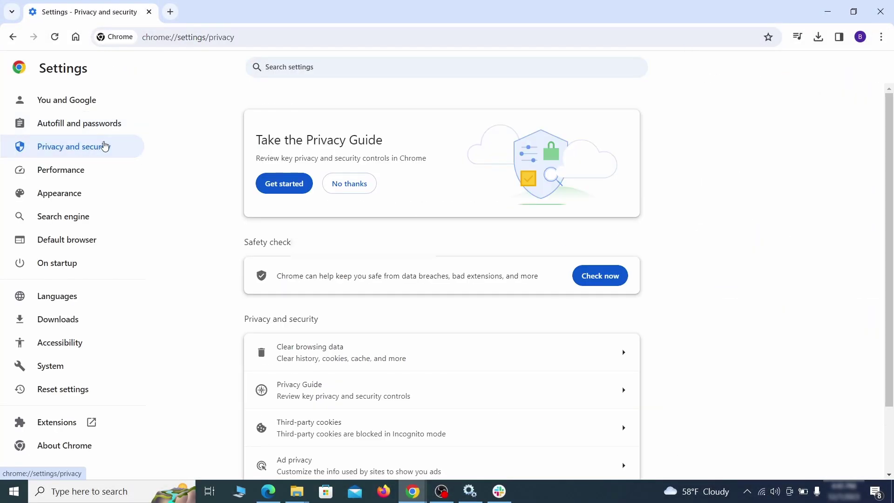
pyautogui.scroll(-1, 699, 304)
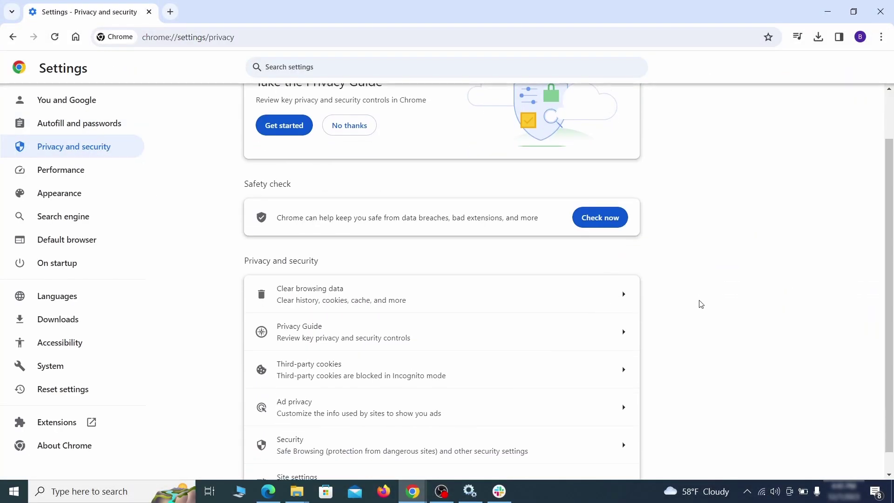
pyautogui.click(583, 301)
pyautogui.click(393, 167)
pyautogui.click(498, 168)
pyautogui.scroll(-2, 453, 266)
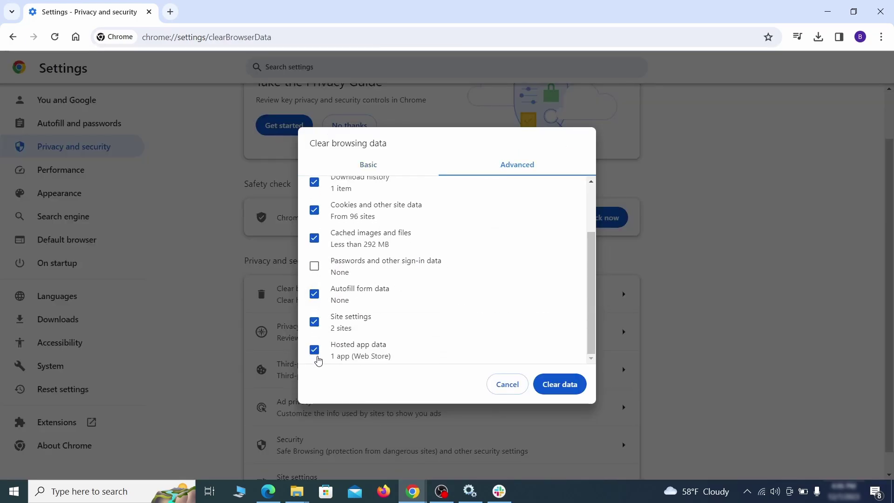
pyautogui.click(567, 389)
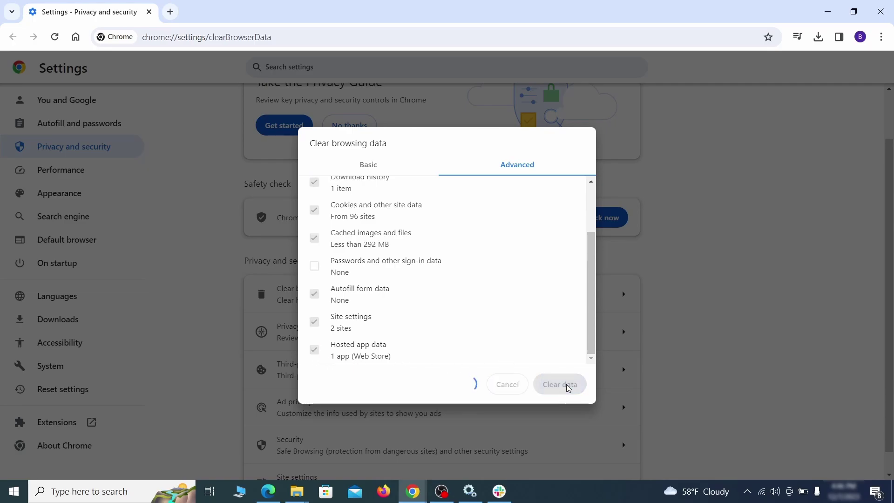
# Step: Remove ExampleRougeURL.com's stored permissions and data from Chrome's site settings
pyautogui.scroll(-1, 674, 306)
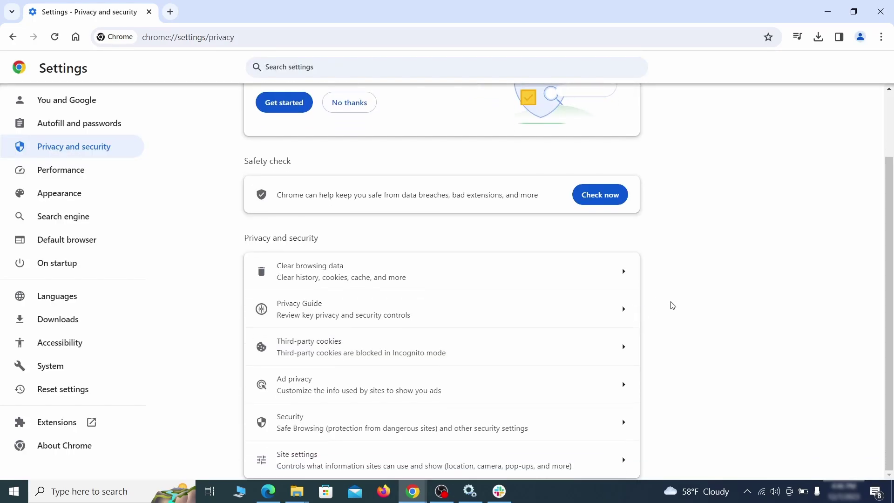
pyautogui.click(435, 456)
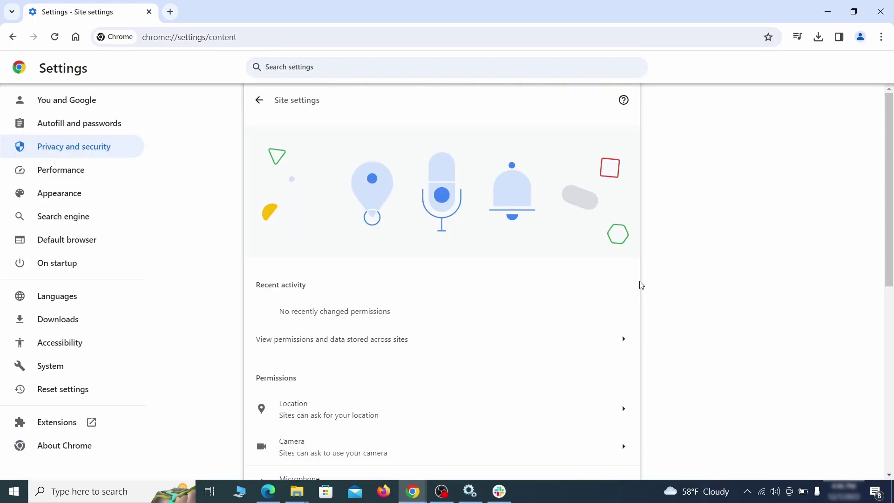
pyautogui.scroll(-3, 642, 284)
pyautogui.scroll(-1, 646, 279)
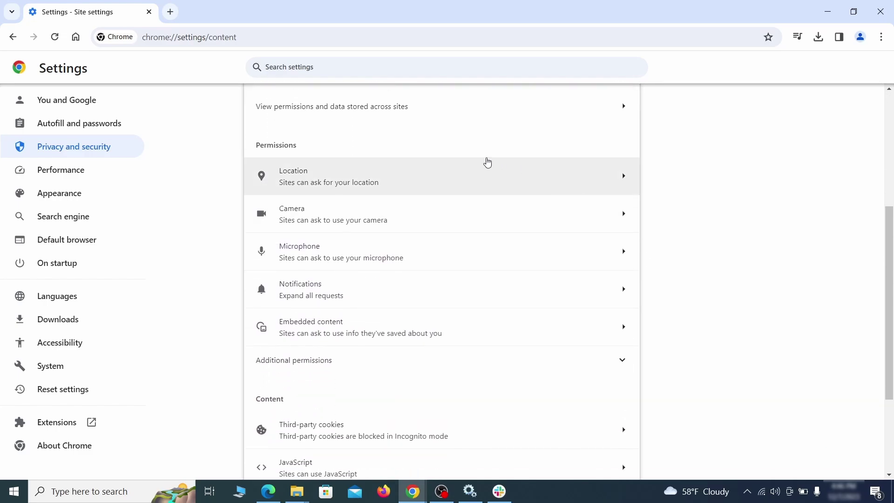
pyautogui.click(450, 185)
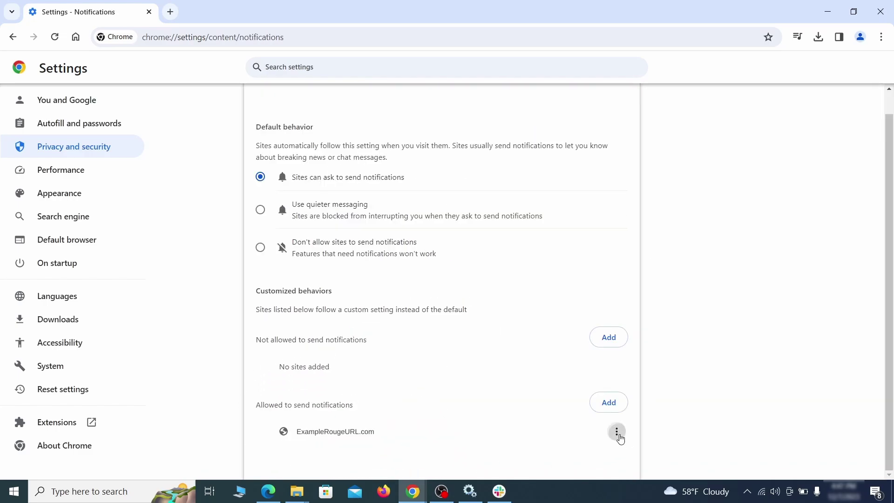
pyautogui.click(617, 433)
pyautogui.click(589, 427)
pyautogui.hotkey('alt', 'Left')
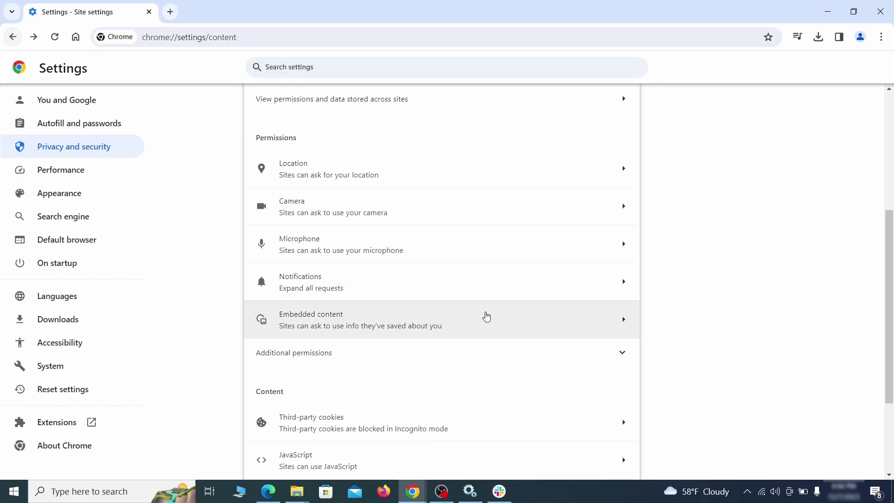
# Step: Delete ExampleRougeURL.com from the sites allowed to use third-party cookies
pyautogui.scroll(-3, 484, 316)
pyautogui.click(481, 315)
pyautogui.scroll(-5, 491, 345)
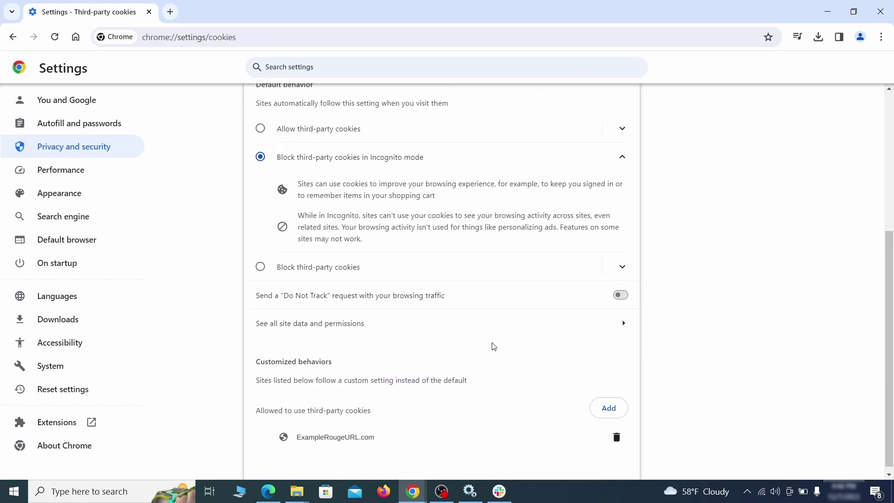
pyautogui.click(617, 437)
pyautogui.hotkey('alt', 'Left')
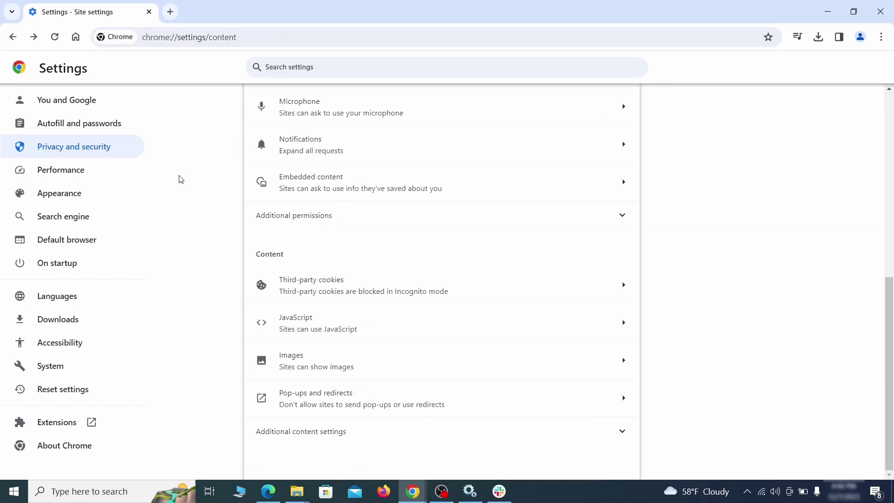
# Step: Erase the rogue home page address in Appearance and turn off the home button
pyautogui.click(122, 196)
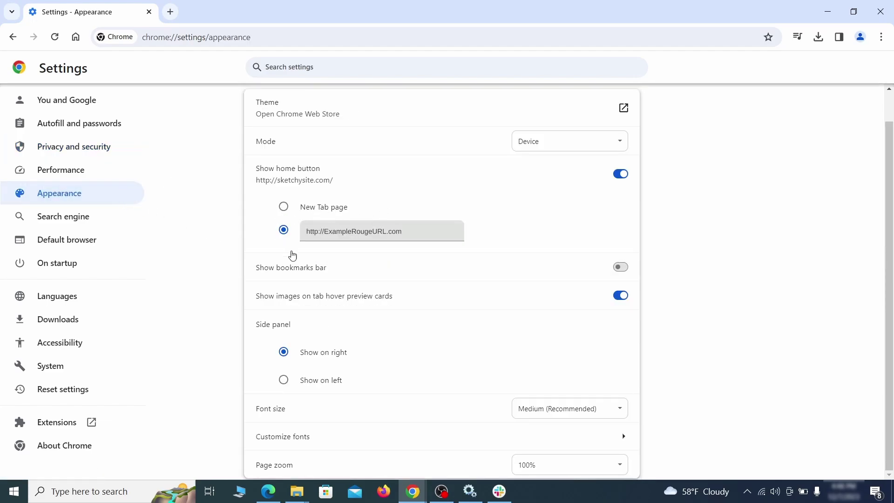
pyautogui.click(294, 232)
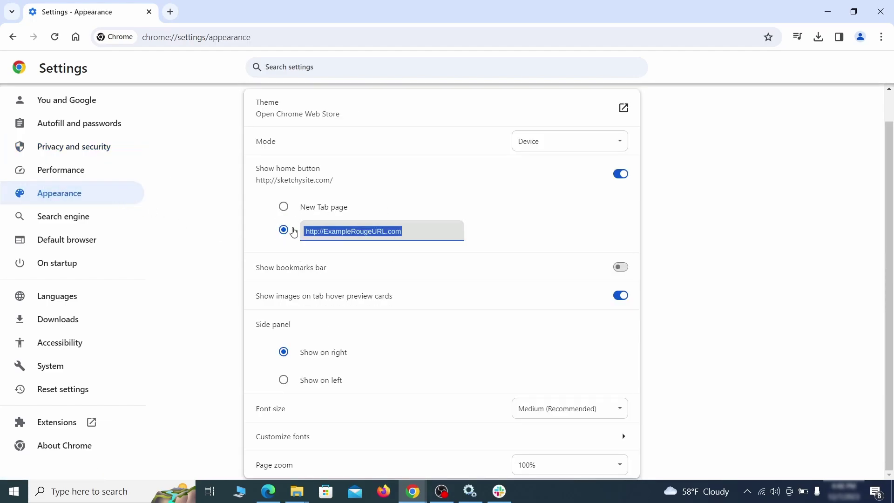
pyautogui.press('BackSpace')
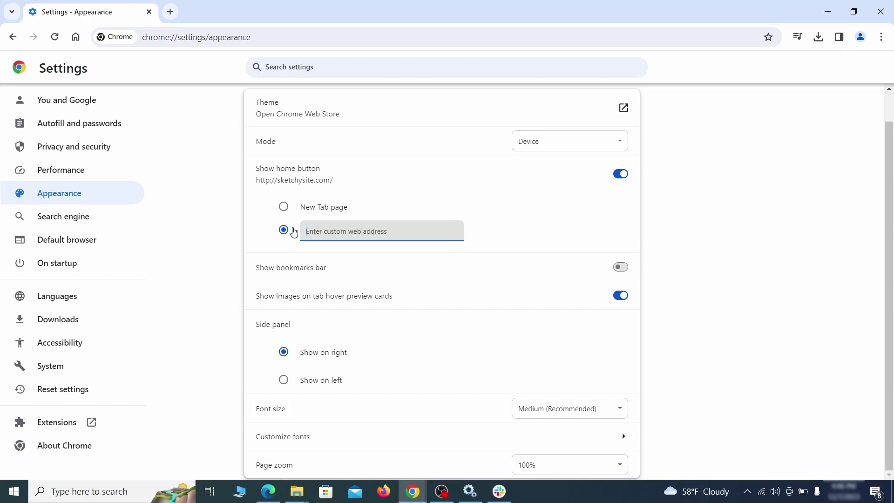
pyautogui.click(375, 225)
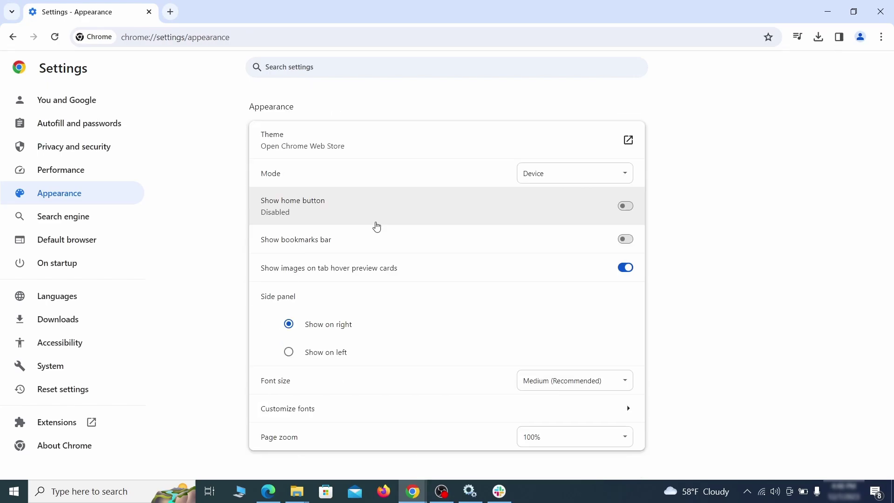
# Step: Make Google Chrome's address bar search engine
pyautogui.click(95, 219)
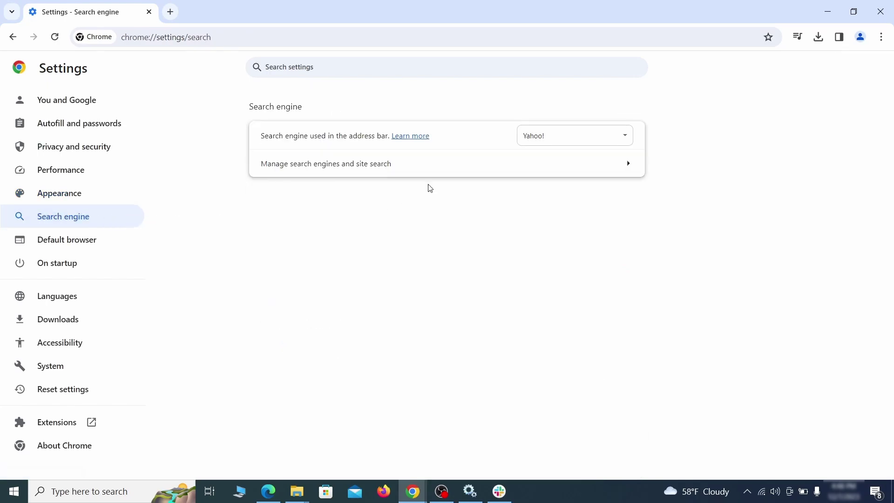
pyautogui.click(596, 140)
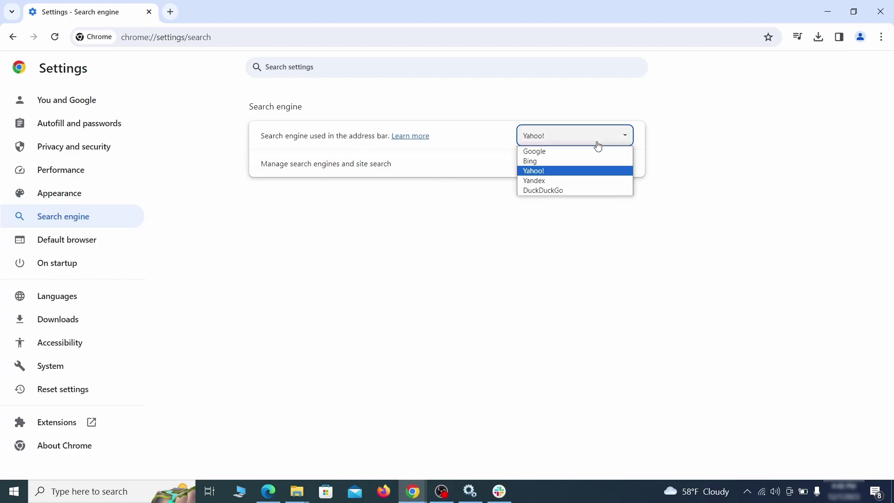
pyautogui.click(594, 150)
# Step: Delete the ExampleRougeURL.com site search shortcut from Manage search engines
pyautogui.click(574, 174)
pyautogui.scroll(-8, 577, 241)
pyautogui.click(619, 286)
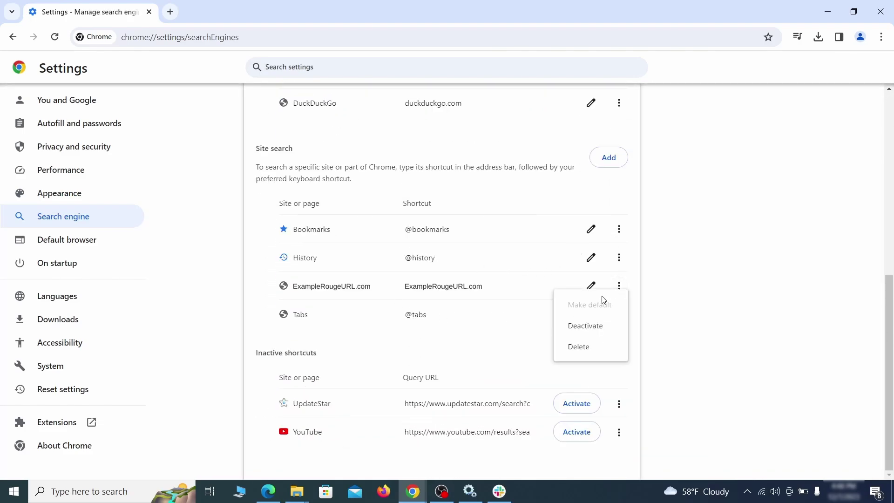
pyautogui.click(580, 349)
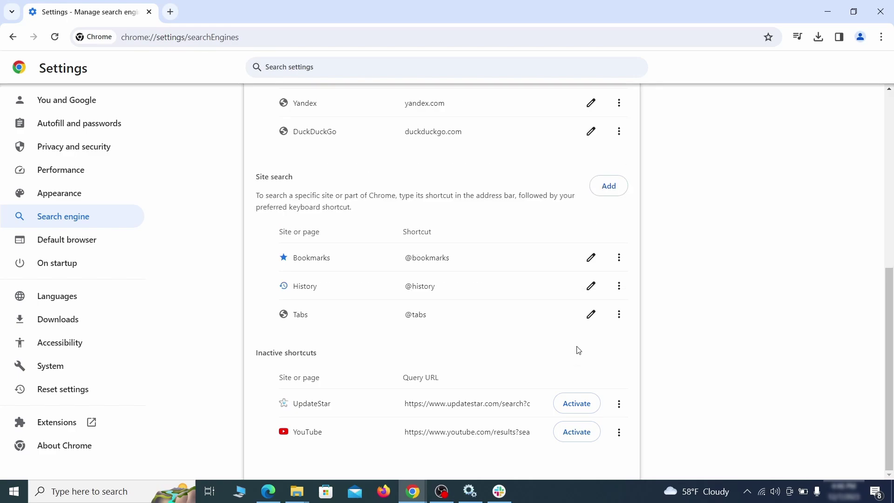
# Step: Open the options for the ExampleRougeURL.com entry in Chrome's On startup settings
pyautogui.click(70, 262)
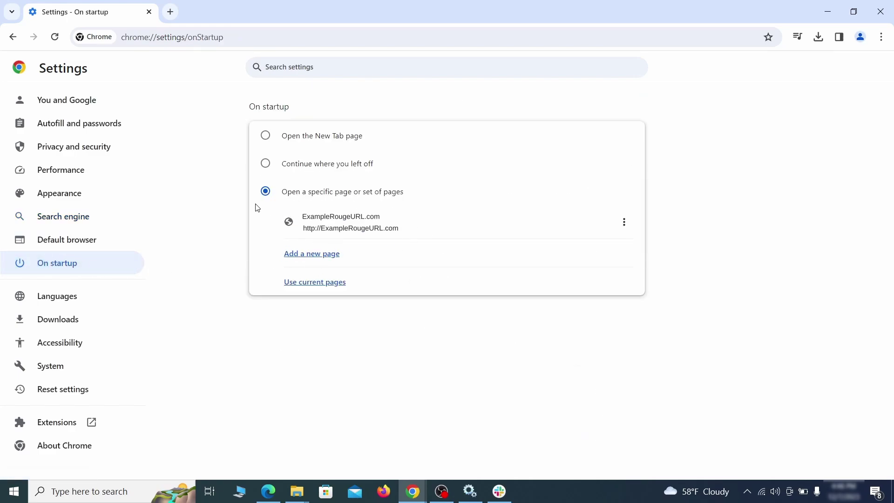
pyautogui.click(624, 223)
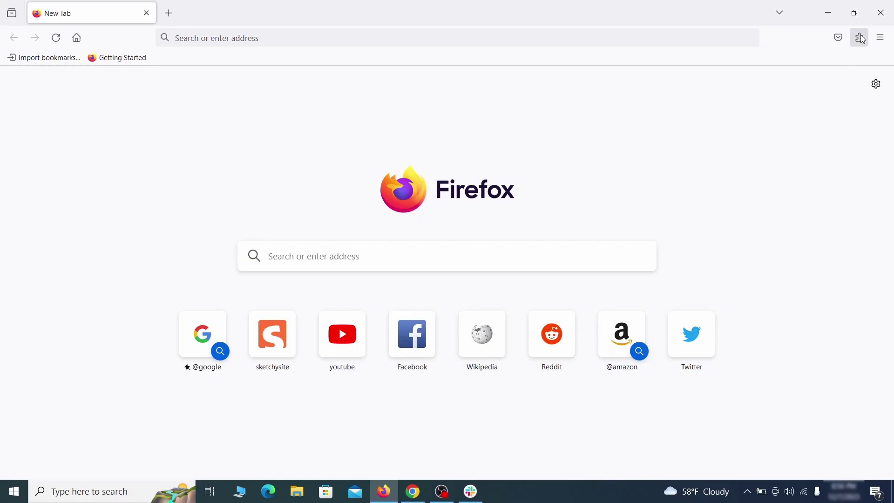
# Step: Disable the Contenu+ extension in Firefox and confirm its removal
pyautogui.click(860, 37)
pyautogui.click(752, 153)
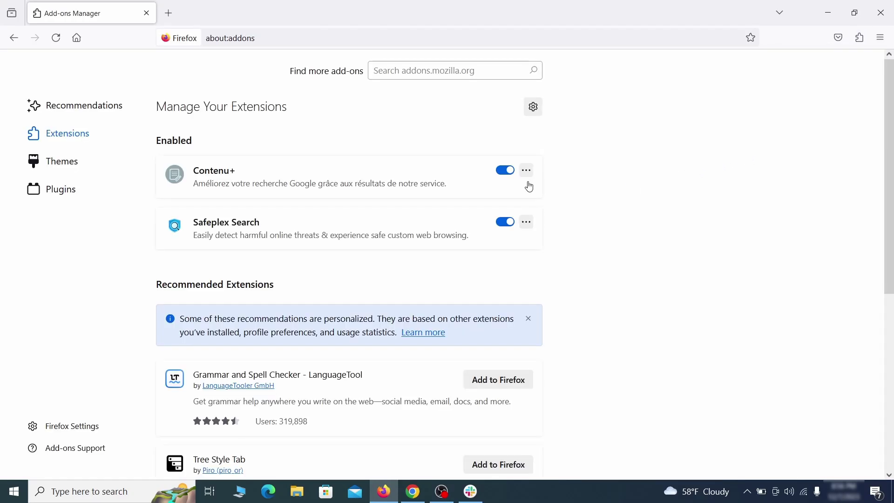
pyautogui.click(505, 170)
pyautogui.click(526, 170)
pyautogui.click(564, 187)
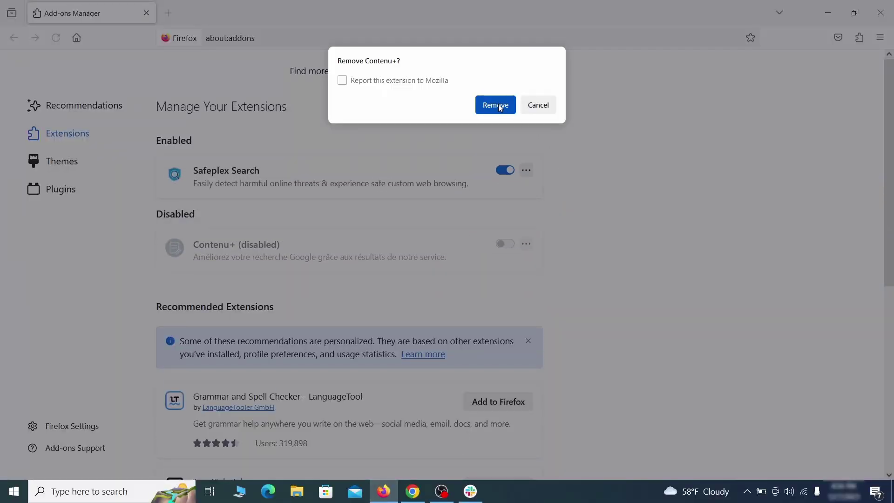
pyautogui.click(496, 105)
pyautogui.click(880, 38)
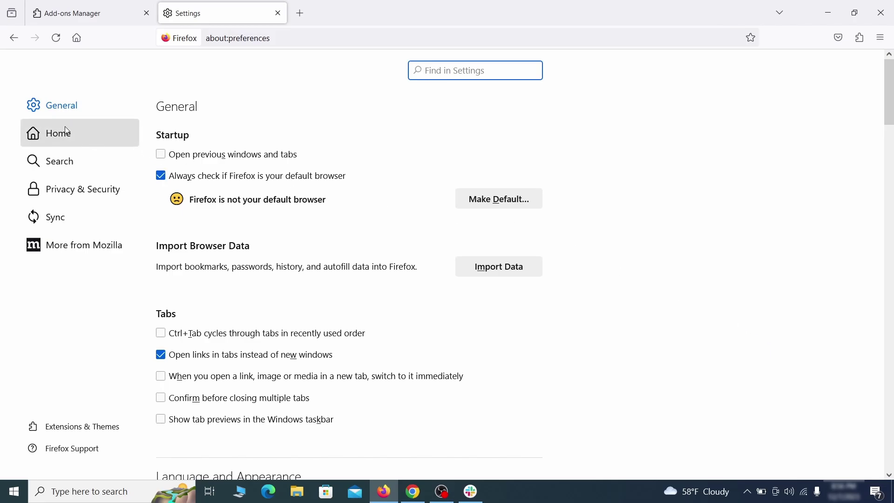
# Step: Erase the rogue homepage address in Firefox's Home settings
pyautogui.click(67, 134)
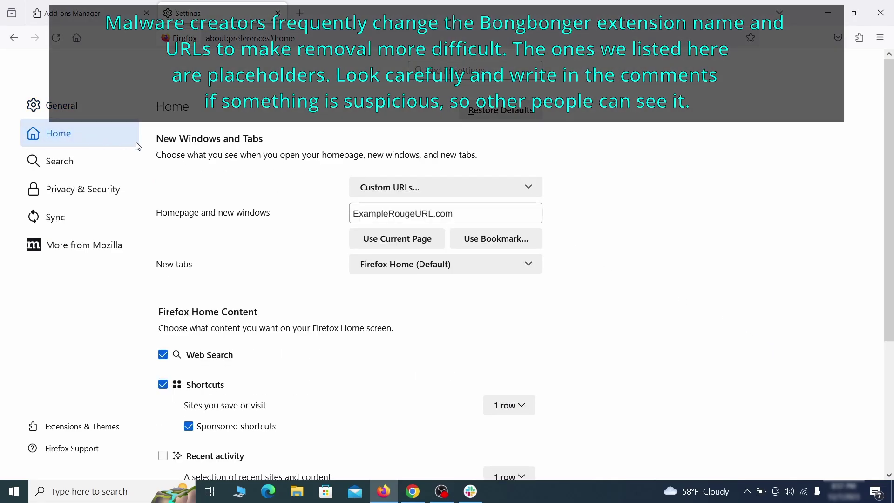
pyautogui.tripleClick(451, 213)
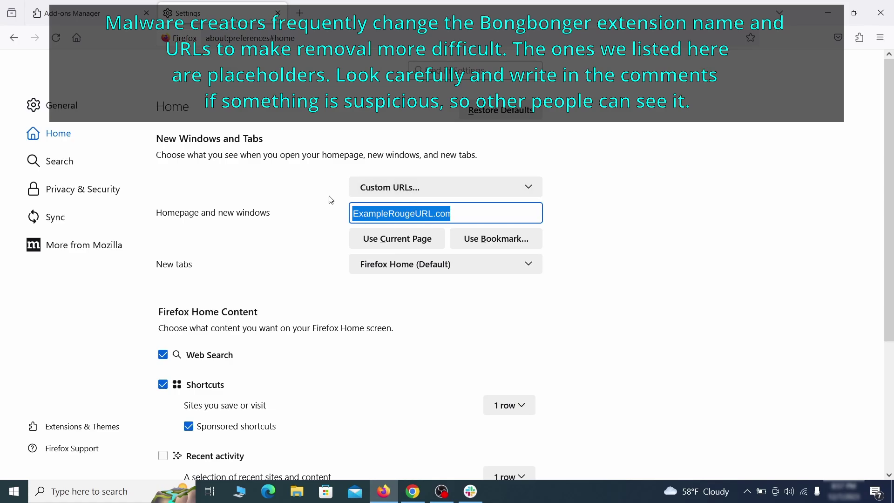
pyautogui.press('BackSpace')
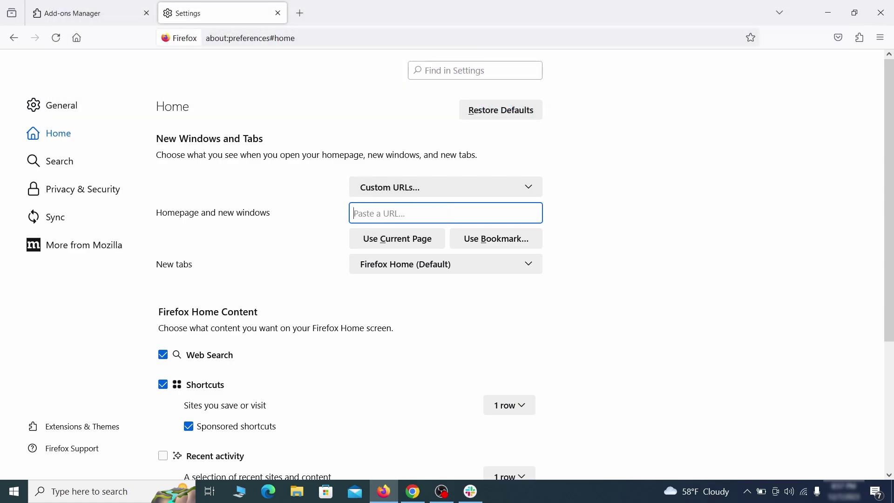
# Step: Make Google Firefox's default search engine
pyautogui.click(64, 161)
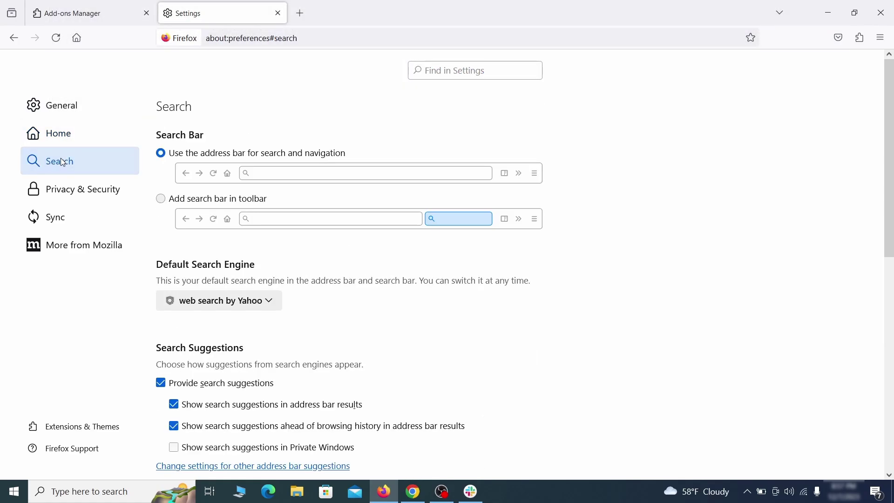
pyautogui.scroll(-2, 454, 272)
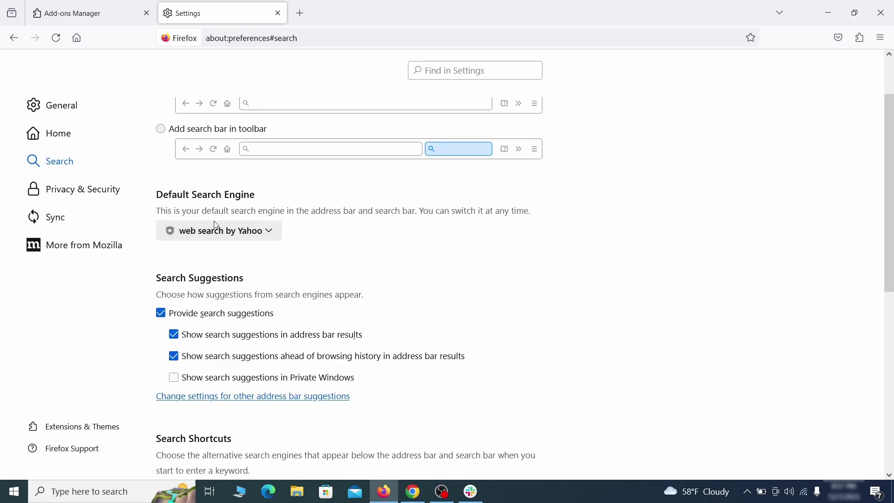
pyautogui.click(266, 233)
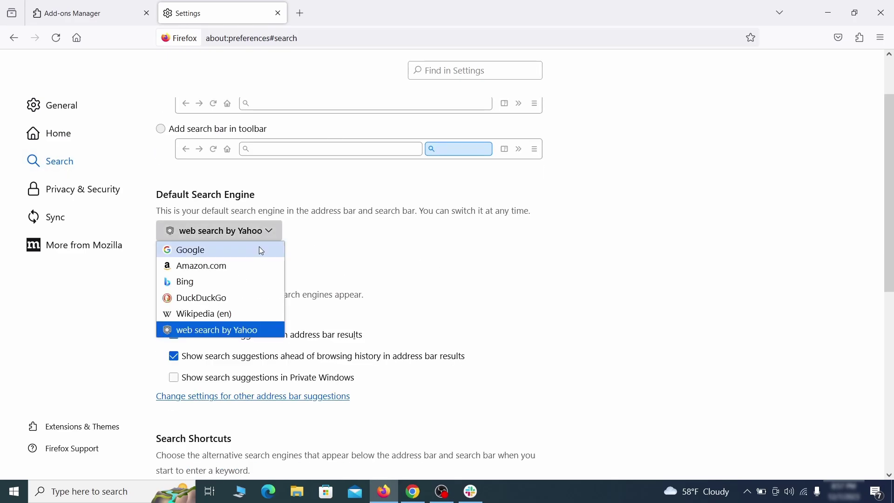
pyautogui.click(259, 250)
# Step: Remove the web search by Yahoo entry from Firefox's search shortcuts
pyautogui.scroll(-5, 433, 261)
pyautogui.scroll(-3, 488, 236)
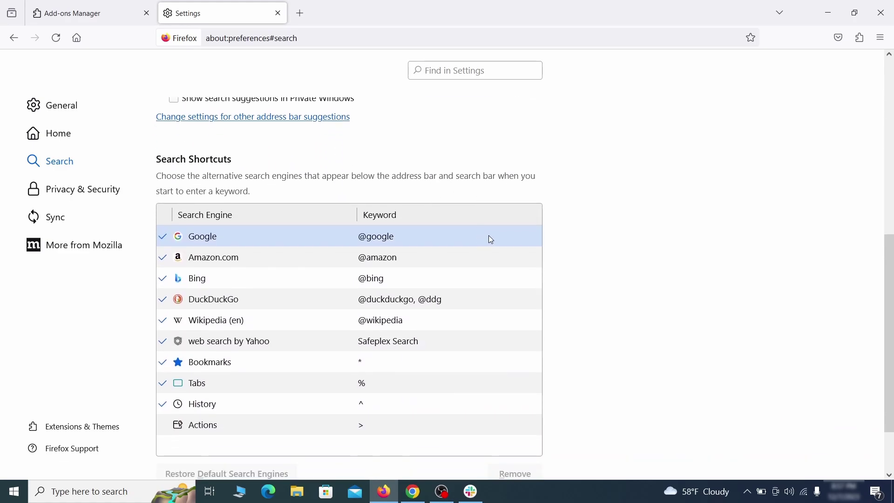
pyautogui.scroll(-3, 491, 236)
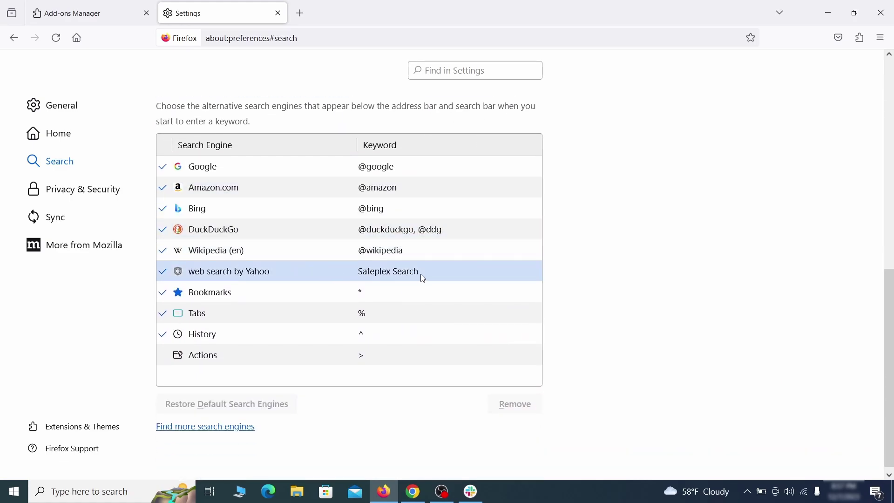
pyautogui.click(445, 277)
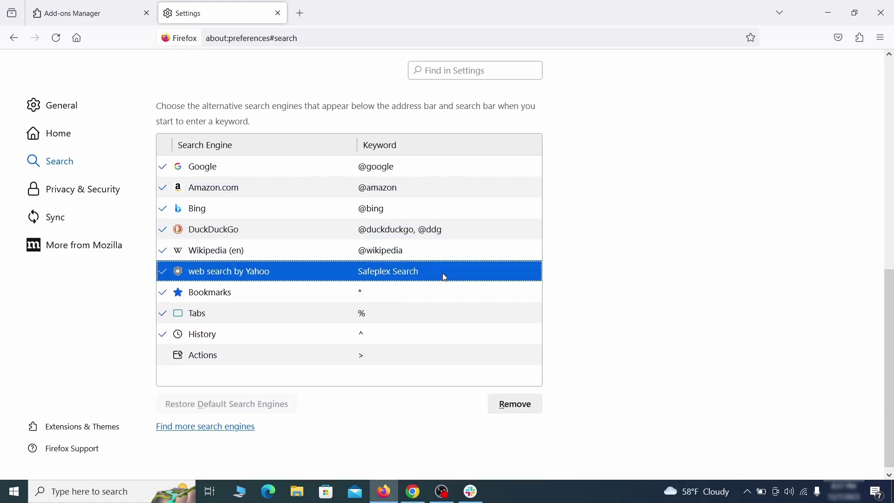
pyautogui.click(535, 416)
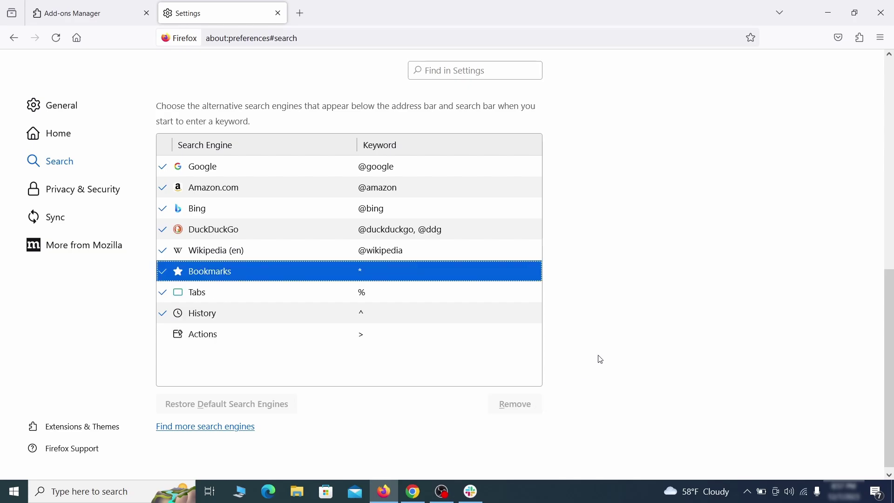
pyautogui.scroll(3, 422, 295)
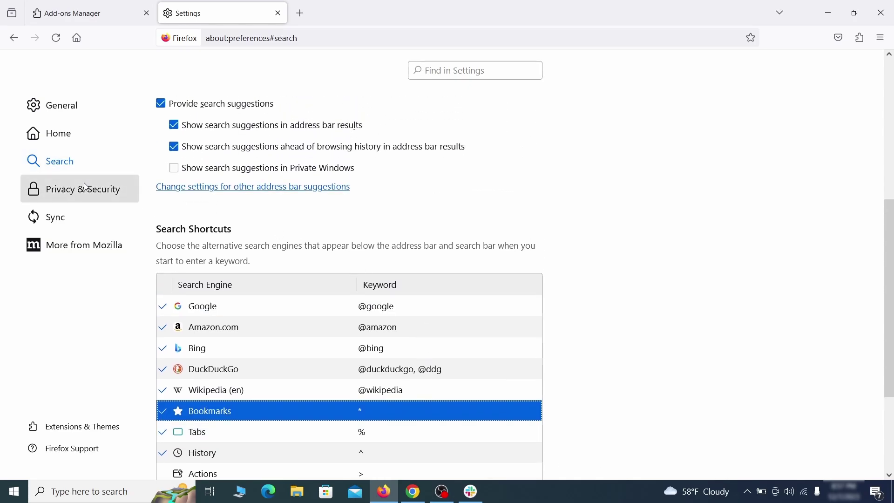
# Step: Clear all of Firefox's cookies, site data and cached web content
pyautogui.click(87, 186)
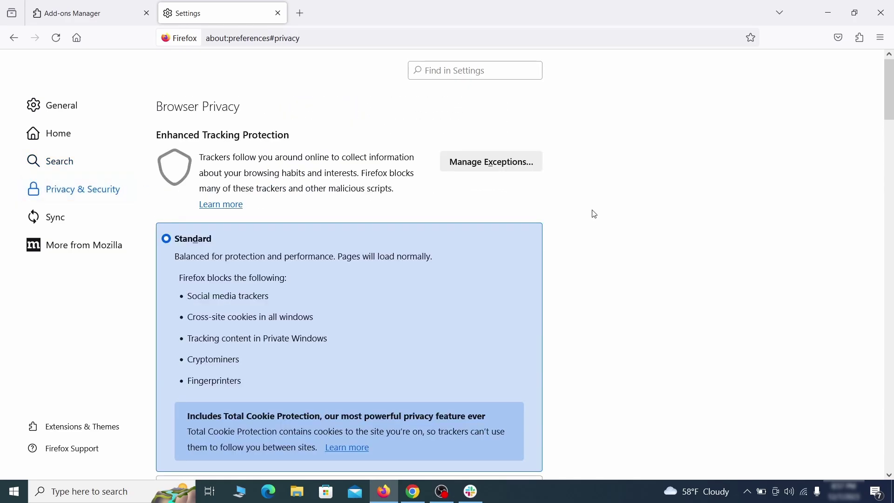
pyautogui.scroll(-10, 595, 215)
pyautogui.click(511, 299)
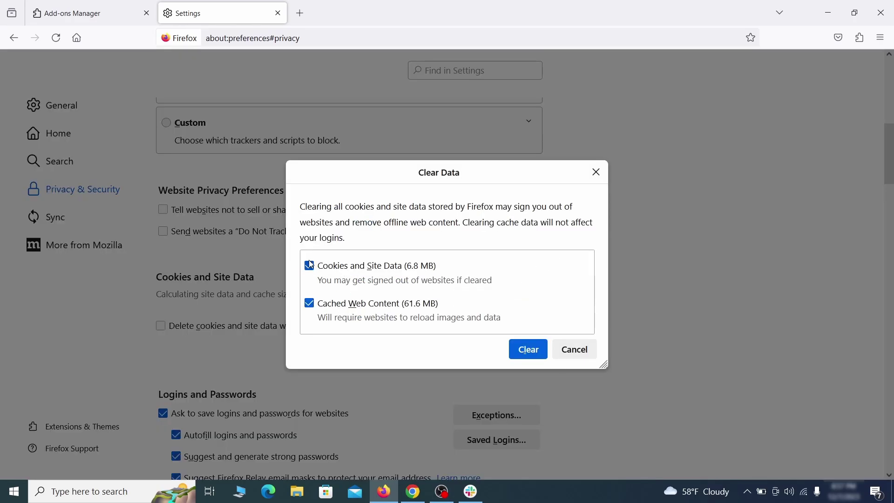
pyautogui.click(541, 350)
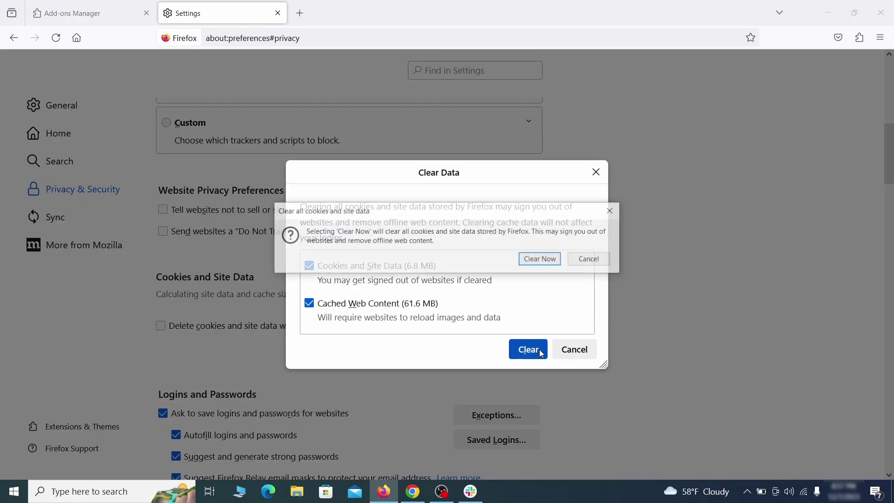
pyautogui.click(543, 260)
# Step: Review which sites have notification permissions in Firefox
pyautogui.scroll(-5, 605, 286)
pyautogui.scroll(-10, 607, 285)
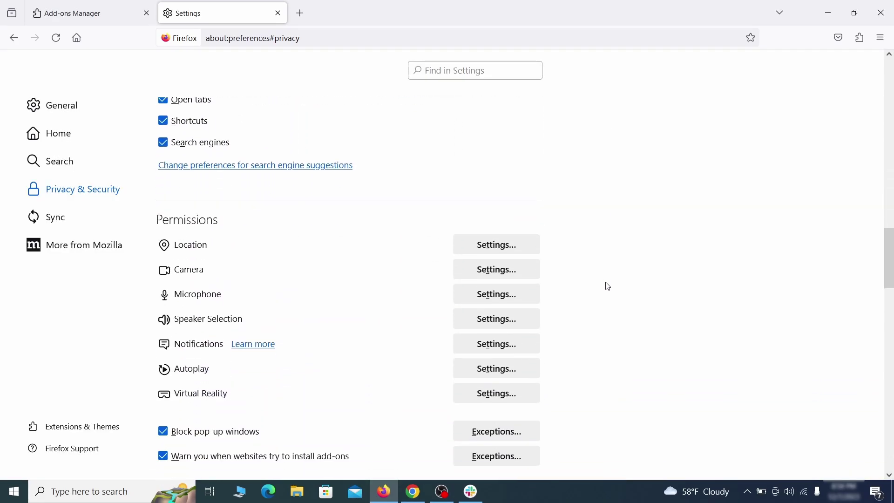
pyautogui.click(516, 327)
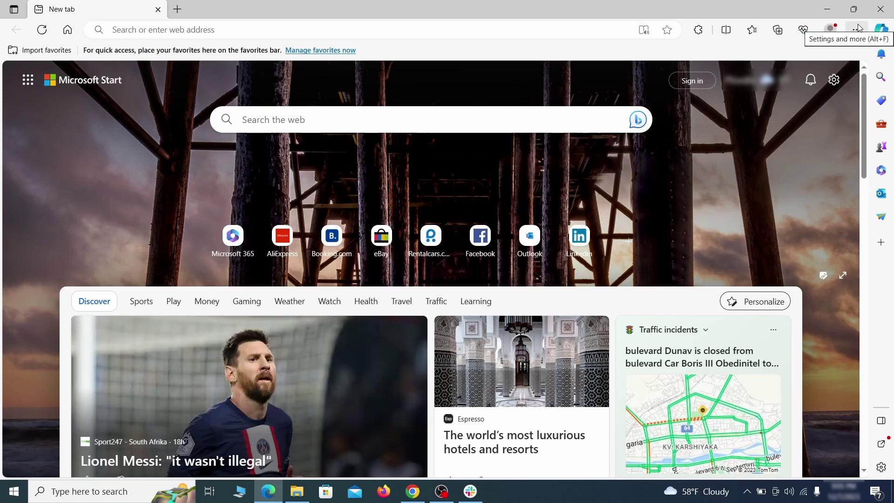
# Step: Turn off and remove the Quidco Cashback Reminder extension from Edge
pyautogui.click(857, 29)
pyautogui.click(768, 205)
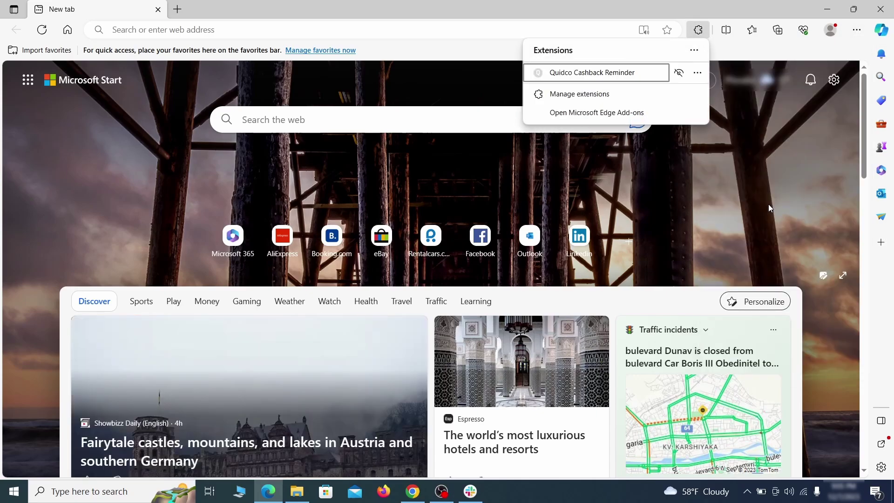
pyautogui.click(579, 95)
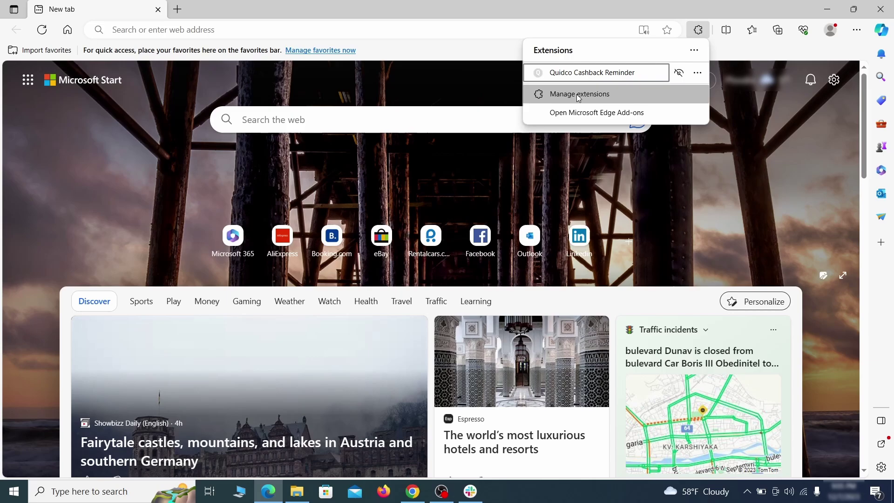
pyautogui.click(579, 95)
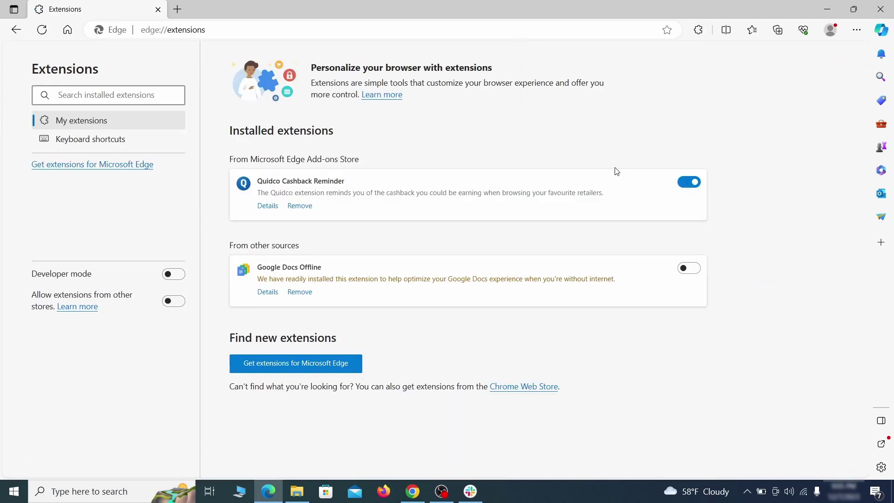
pyautogui.click(691, 185)
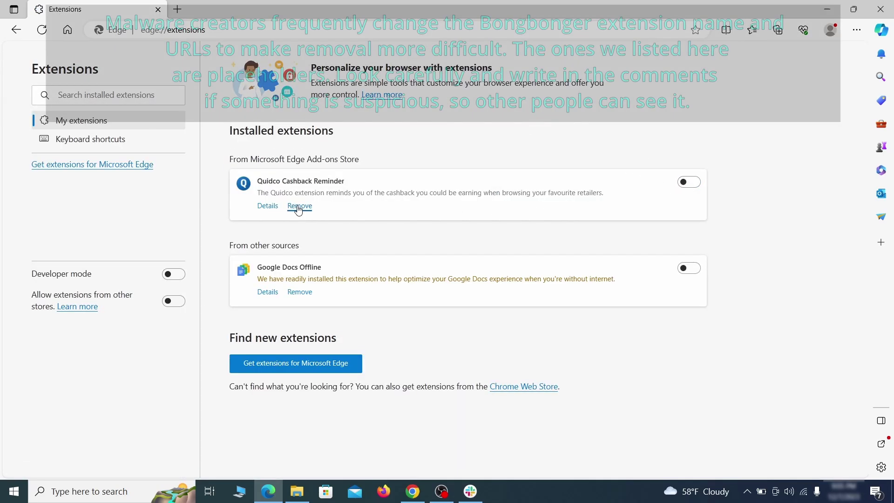
pyautogui.click(298, 206)
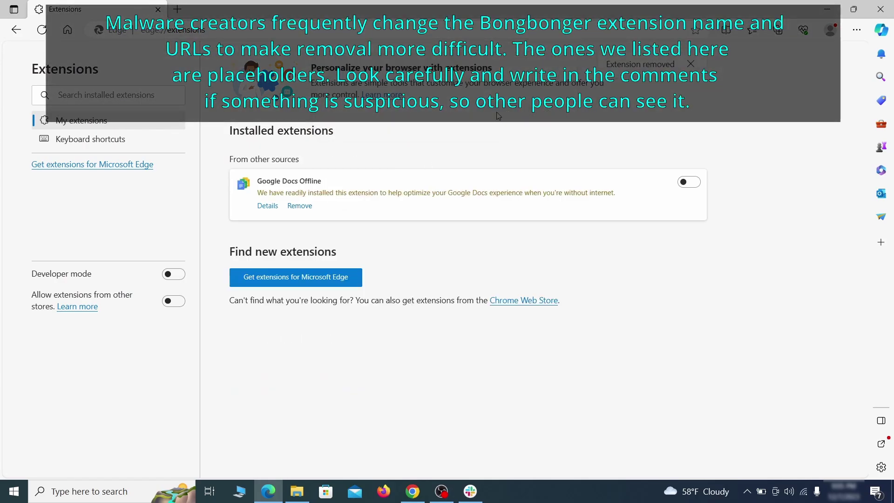
pyautogui.hotkey('ctrl', 't')
pyautogui.click(857, 31)
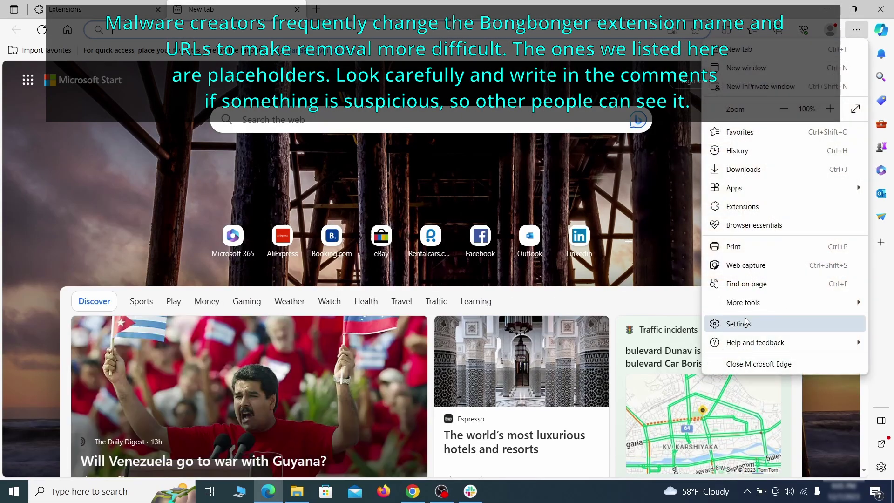
# Step: Clear Edge's browsing data, including Media Foundation data
pyautogui.click(742, 322)
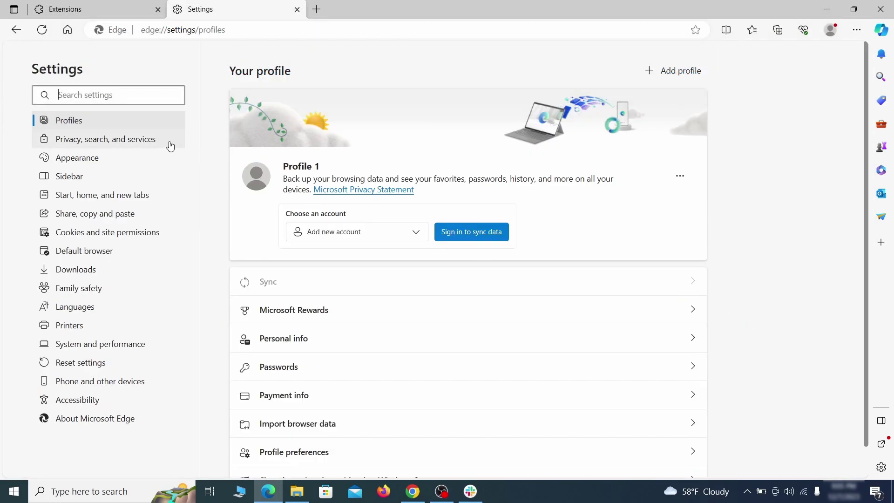
pyautogui.click(150, 141)
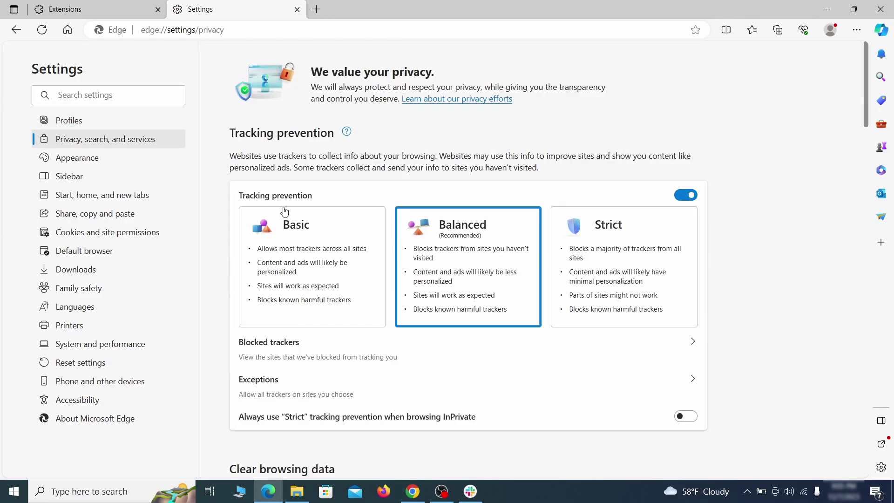
pyautogui.scroll(-4, 485, 285)
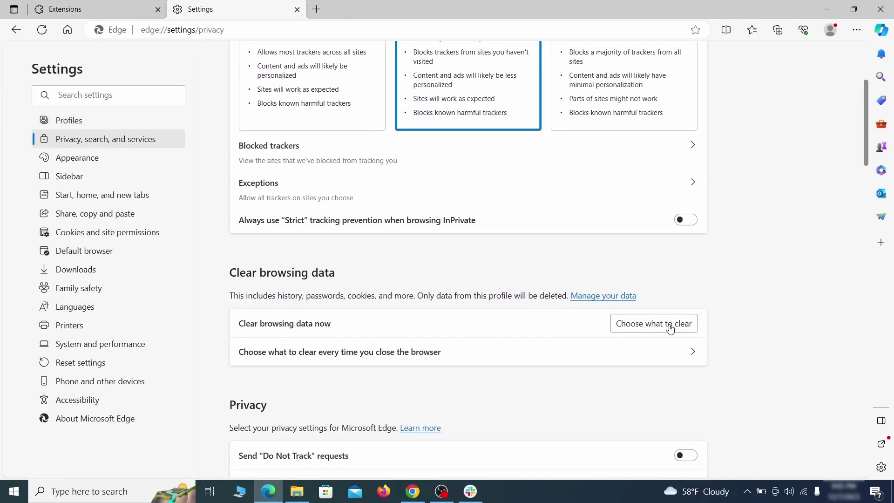
pyautogui.click(670, 325)
pyautogui.scroll(-4, 358, 228)
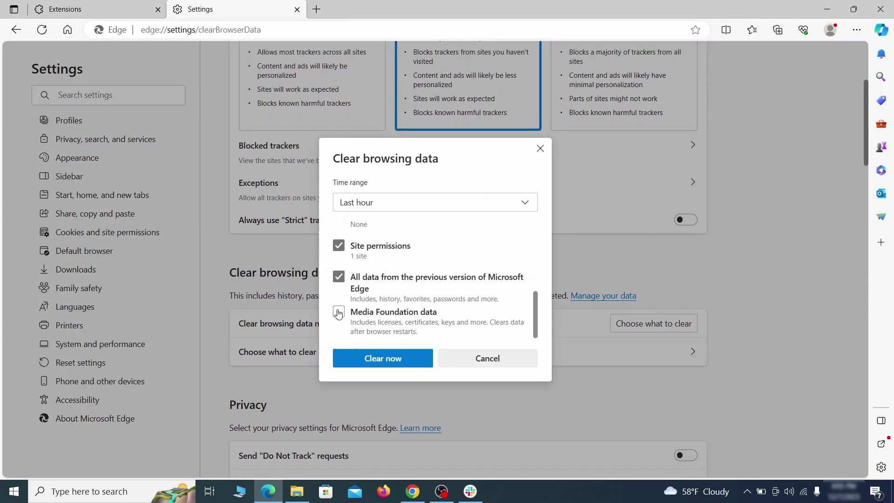
pyautogui.click(339, 311)
pyautogui.click(420, 364)
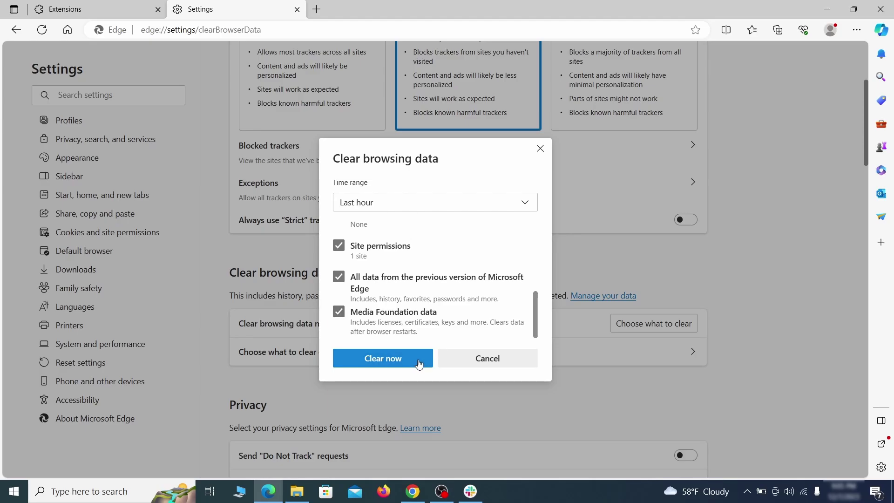
# Step: Make Google Edge's address bar search engine and open the ExampleRougeURL.com engine's options
pyautogui.scroll(-15, 577, 264)
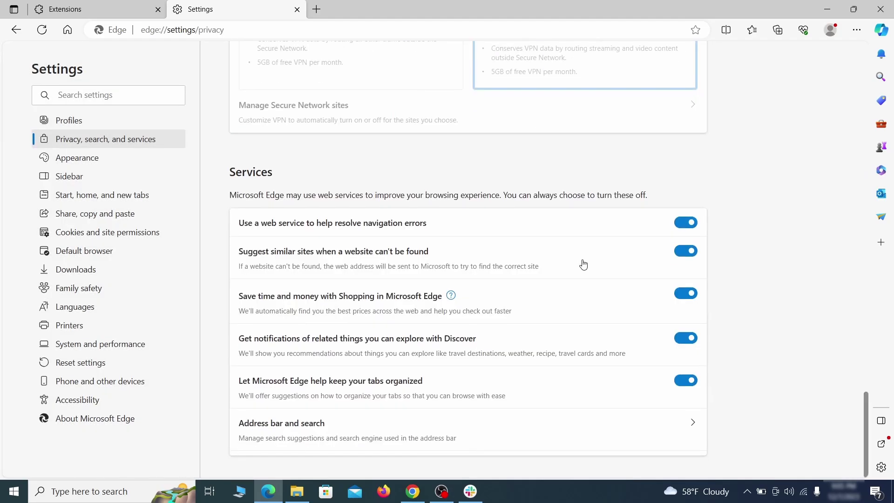
pyautogui.click(512, 438)
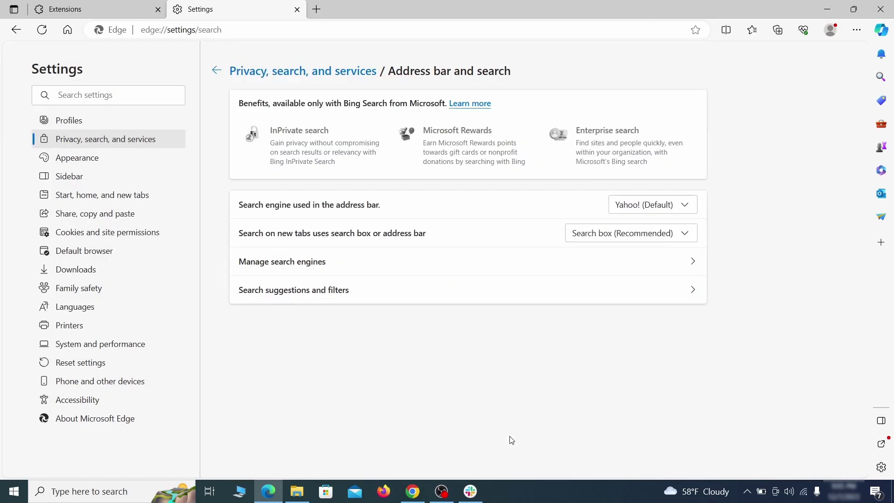
pyautogui.click(690, 207)
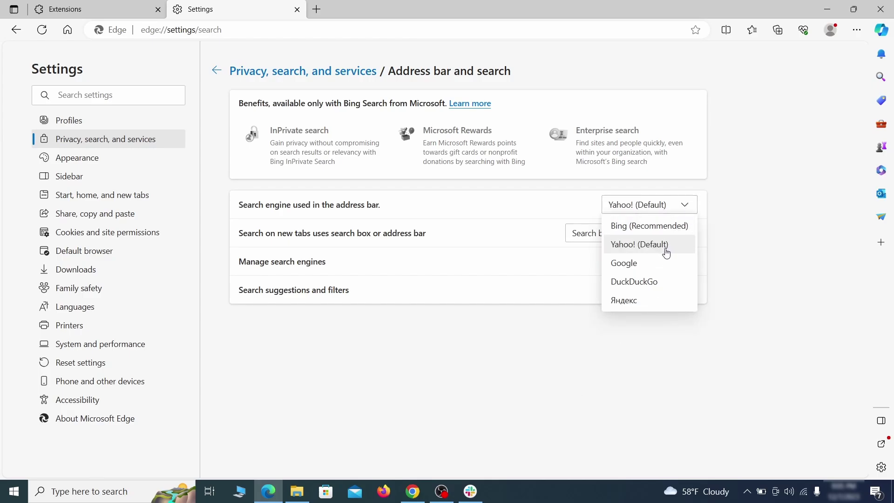
pyautogui.click(663, 262)
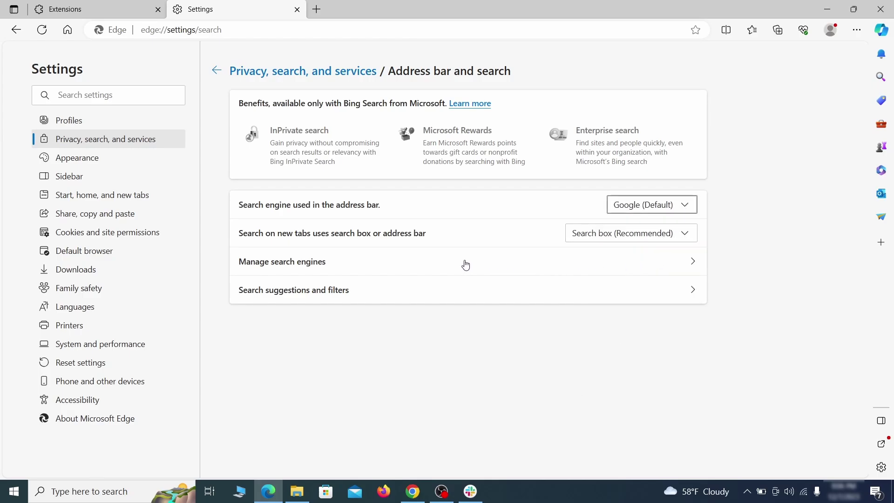
pyautogui.click(345, 269)
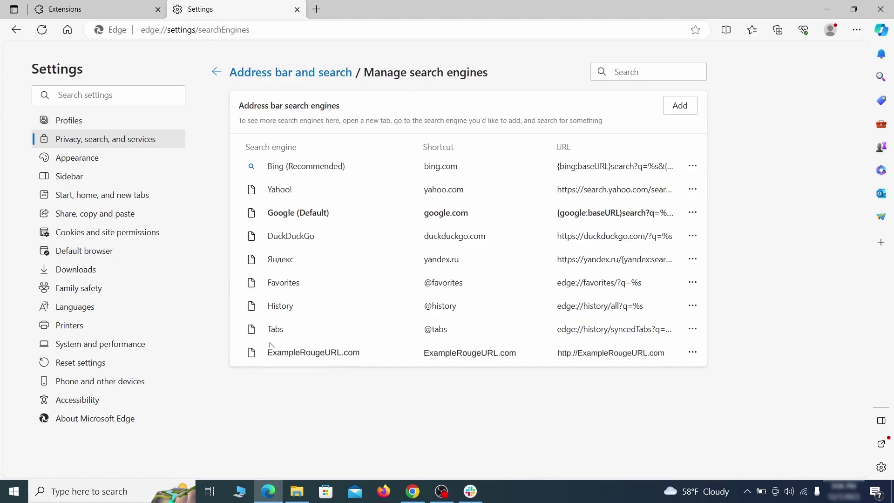
pyautogui.click(693, 353)
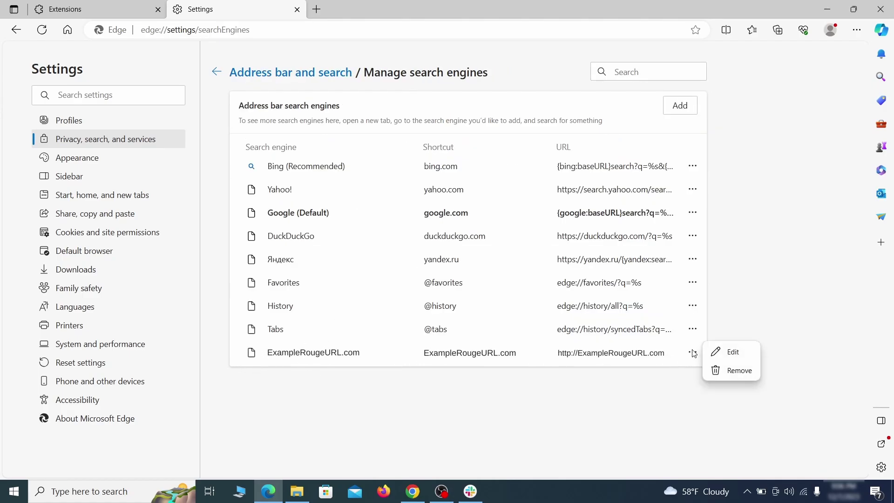
# Step: Delete the ExampleRougeURL.com search engine and remove it from Edge's startup pages
pyautogui.click(741, 371)
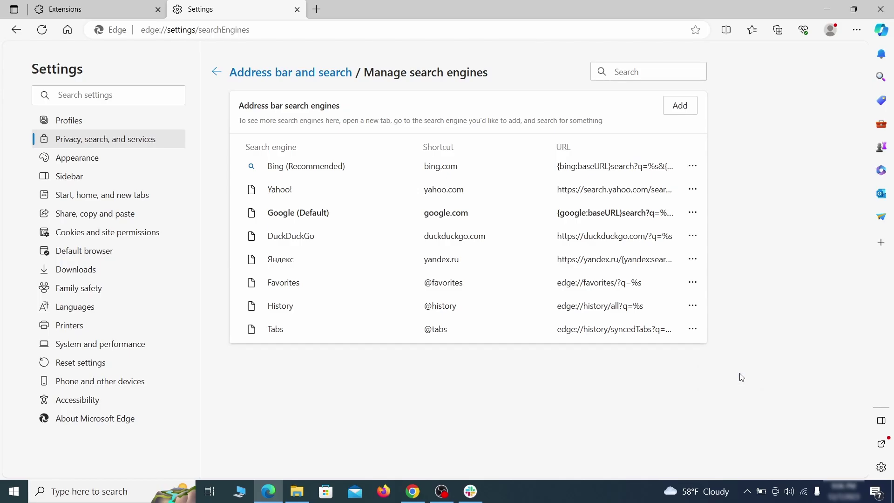
pyautogui.click(112, 195)
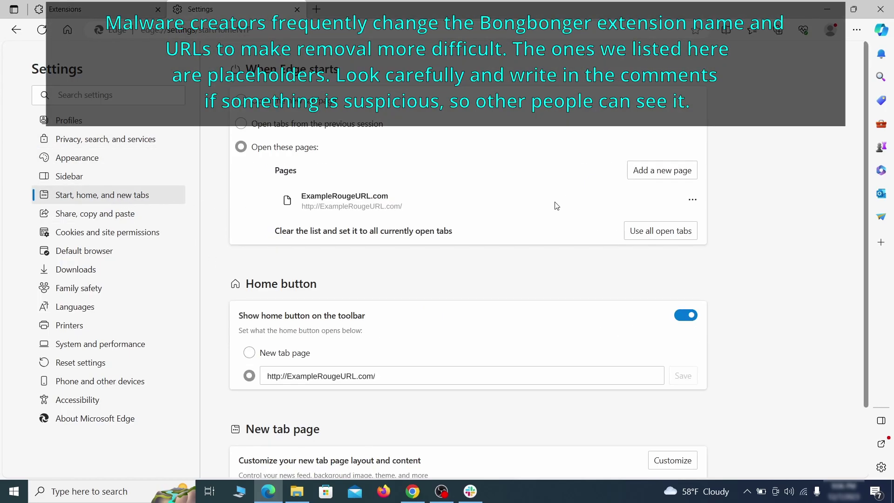
pyautogui.click(693, 206)
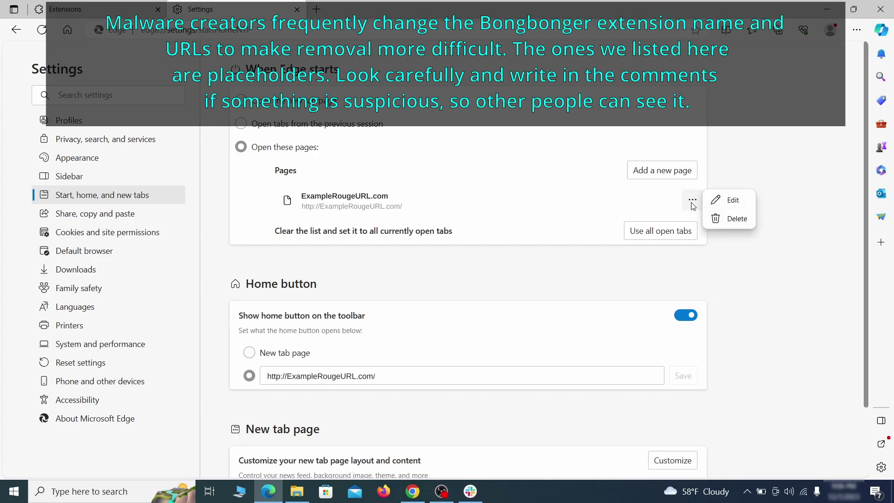
pyautogui.click(729, 219)
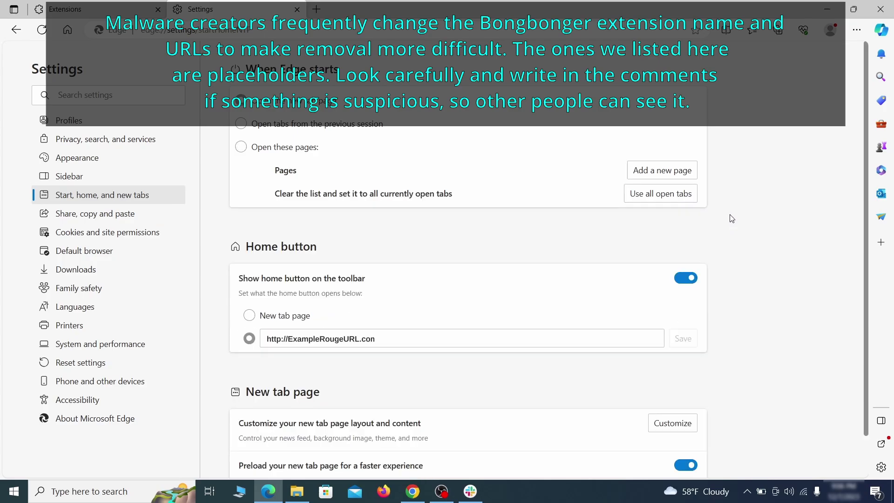
# Step: Erase the ExampleRougeURL.com home button address and set it to New tab page
pyautogui.click(389, 334)
pyautogui.tripleClick(389, 334)
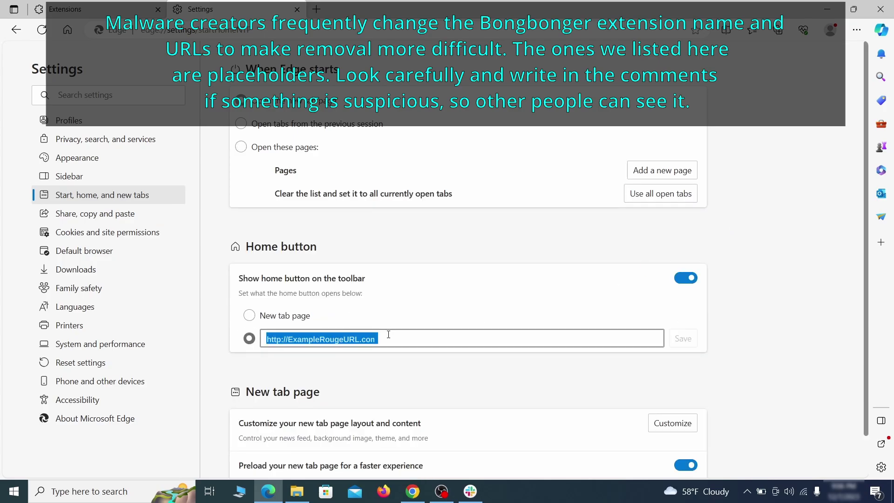
pyautogui.press('Delete')
pyautogui.click(250, 315)
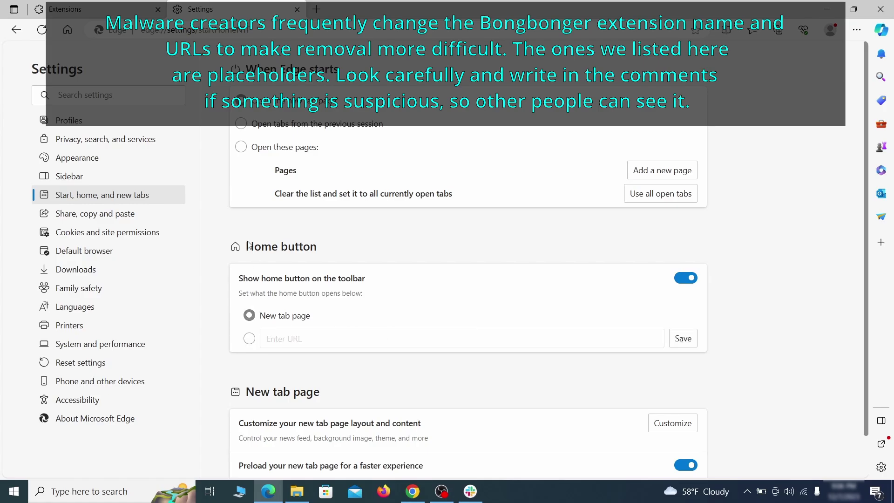
# Step: In Edge's Notifications site permissions, bring up the options for ExampleRougeURL.com under Allow
pyautogui.click(159, 232)
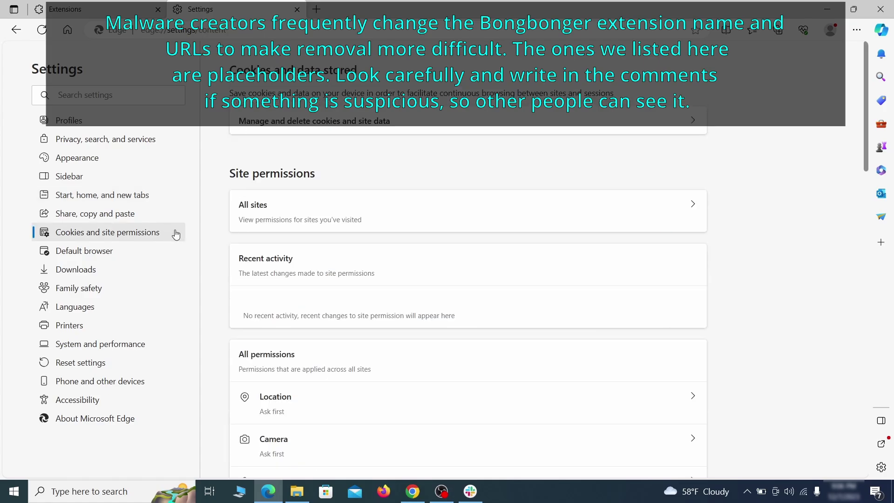
pyautogui.scroll(-5, 433, 242)
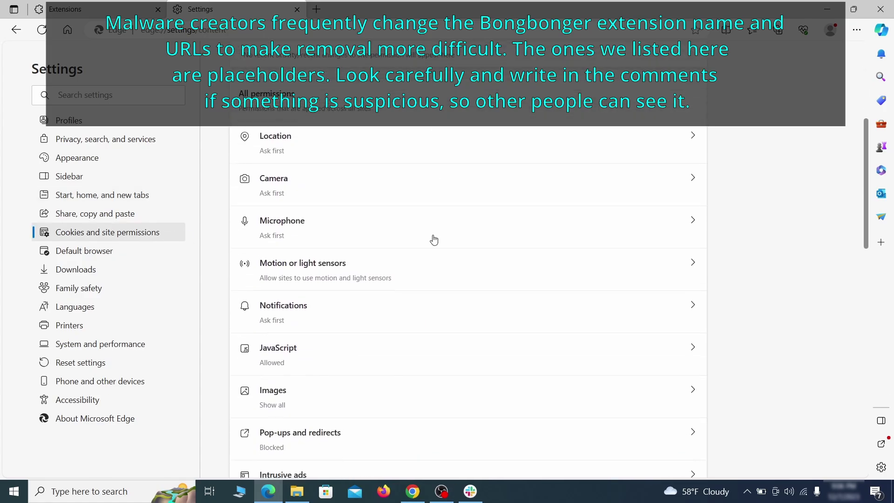
pyautogui.scroll(-2, 433, 244)
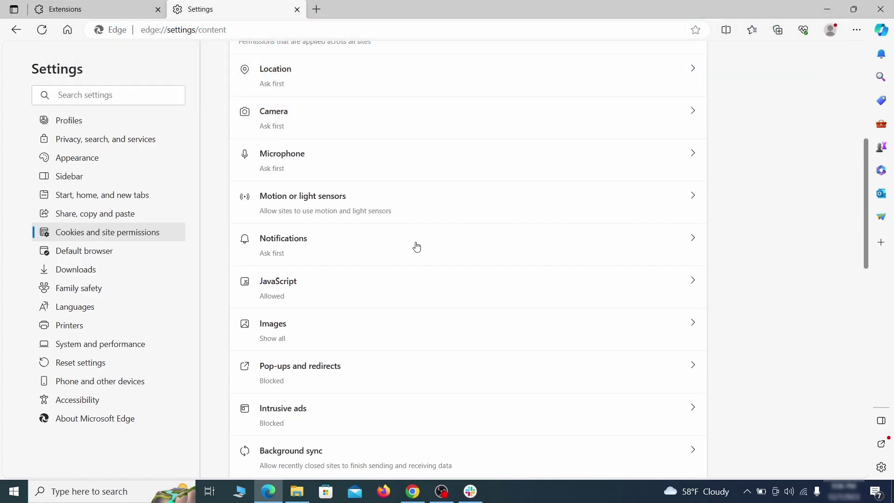
pyautogui.click(417, 247)
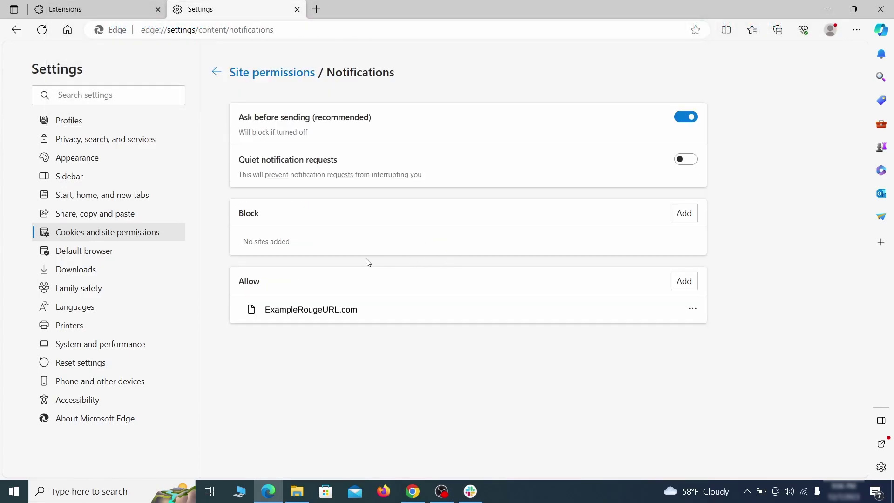
pyautogui.click(693, 309)
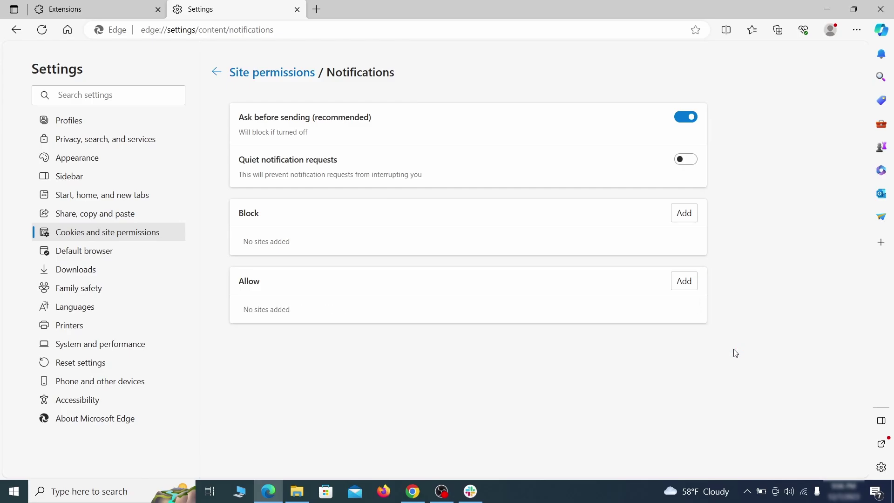